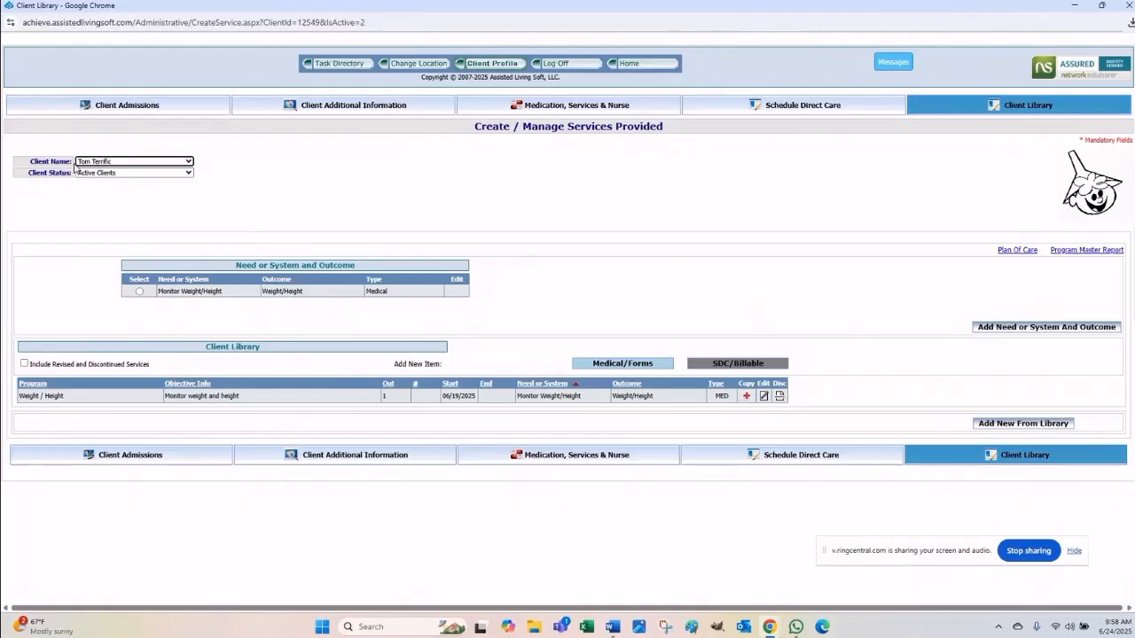
- Open the Company Library services page from the administrative control panel
scroll(431, 198, "down", 1)
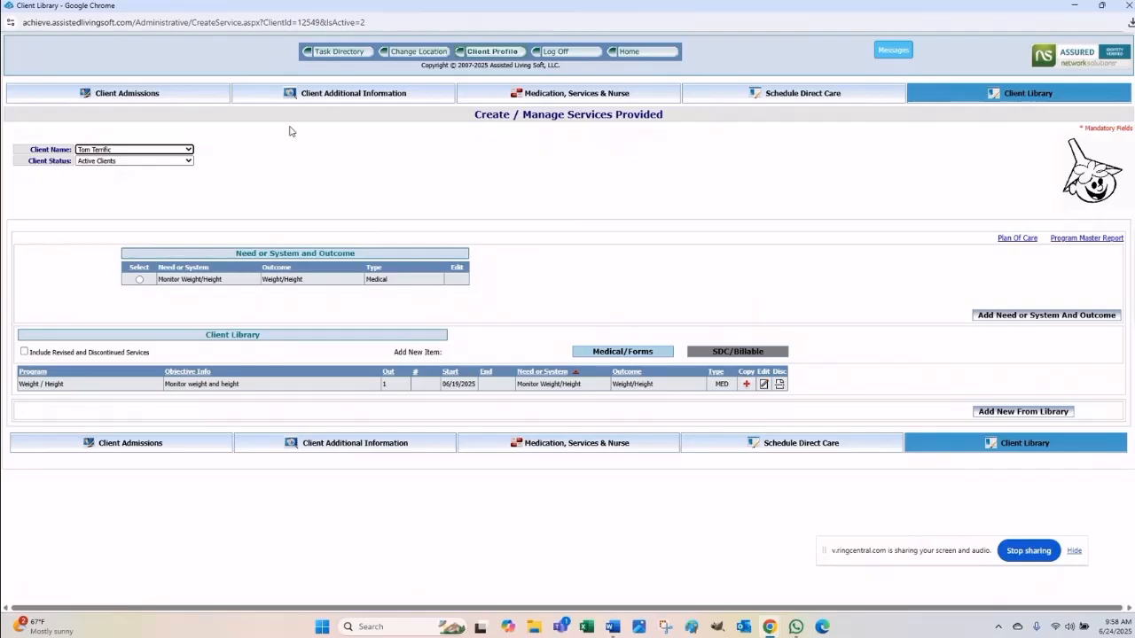
mouse_move(336, 55)
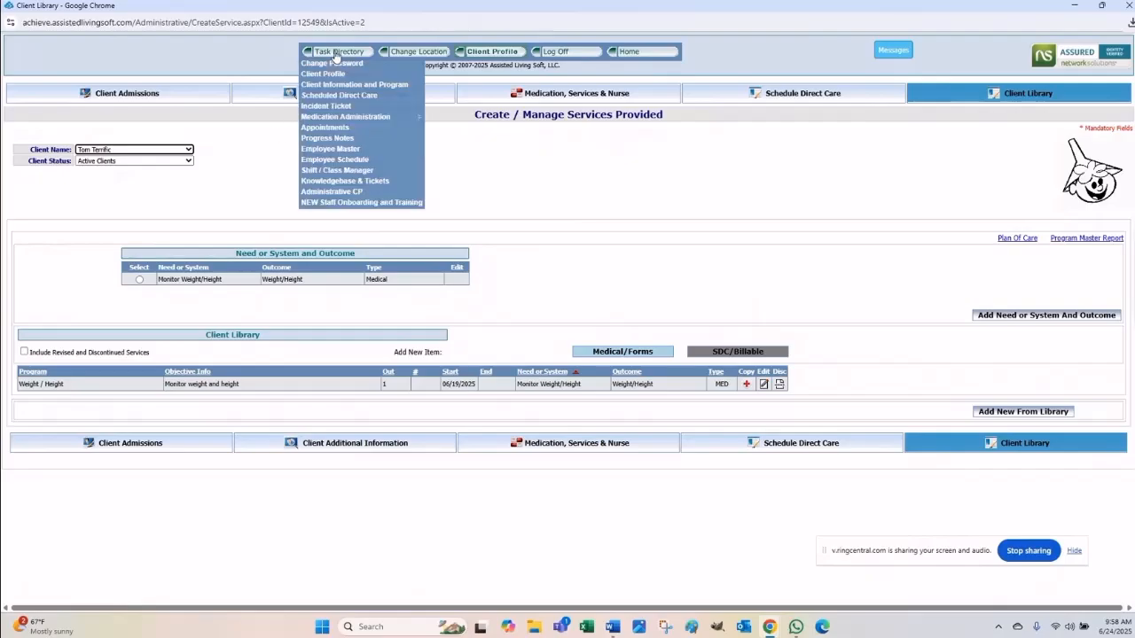
left_click(318, 194)
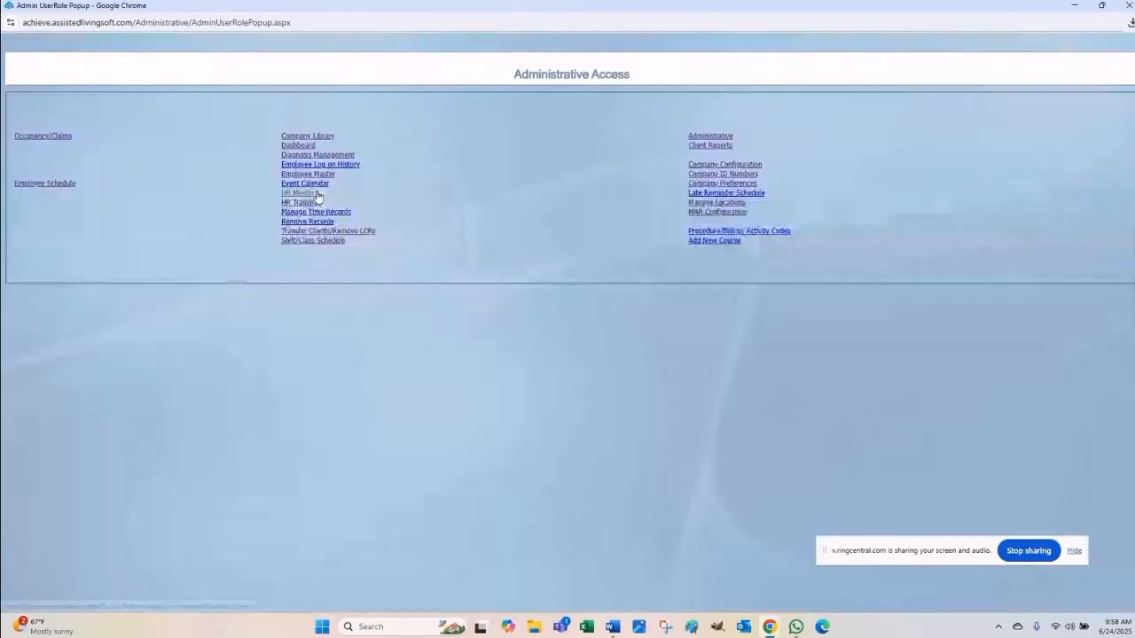
left_click(317, 141)
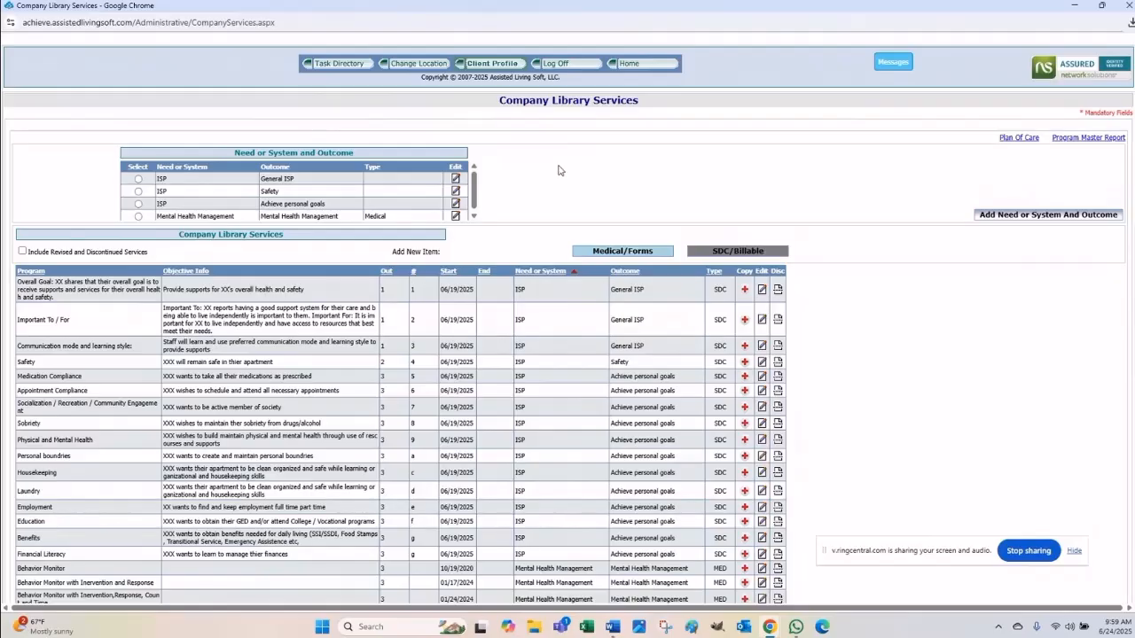
- Display the master library services available to add and review the company library's programs, objectives, needs and outcomes
scroll(564, 175, "down", 1)
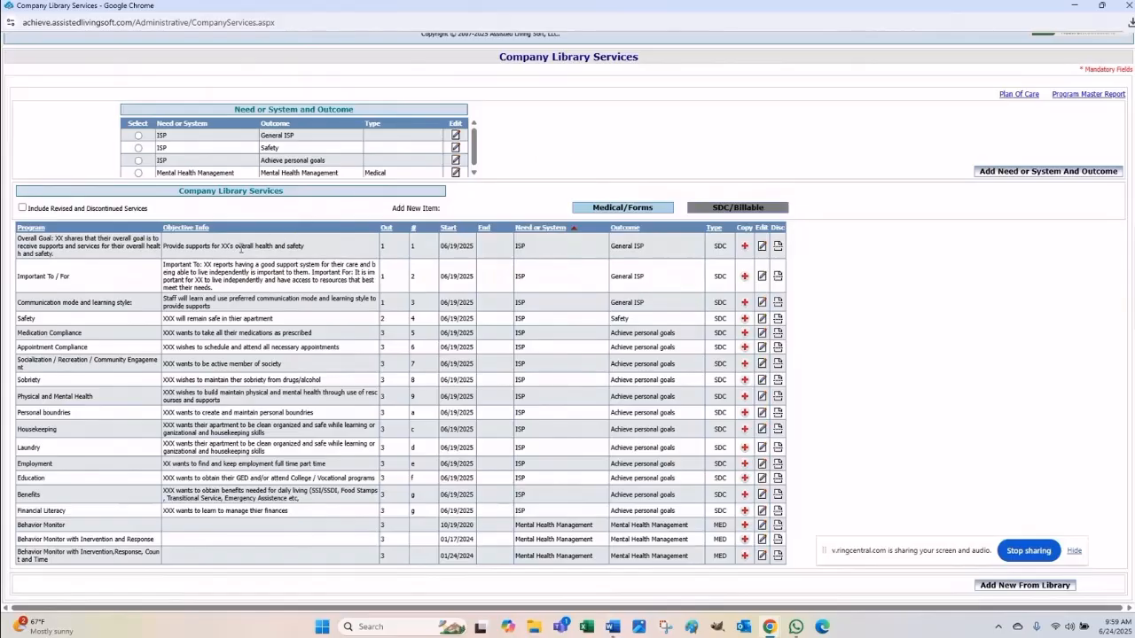
left_click(1025, 585)
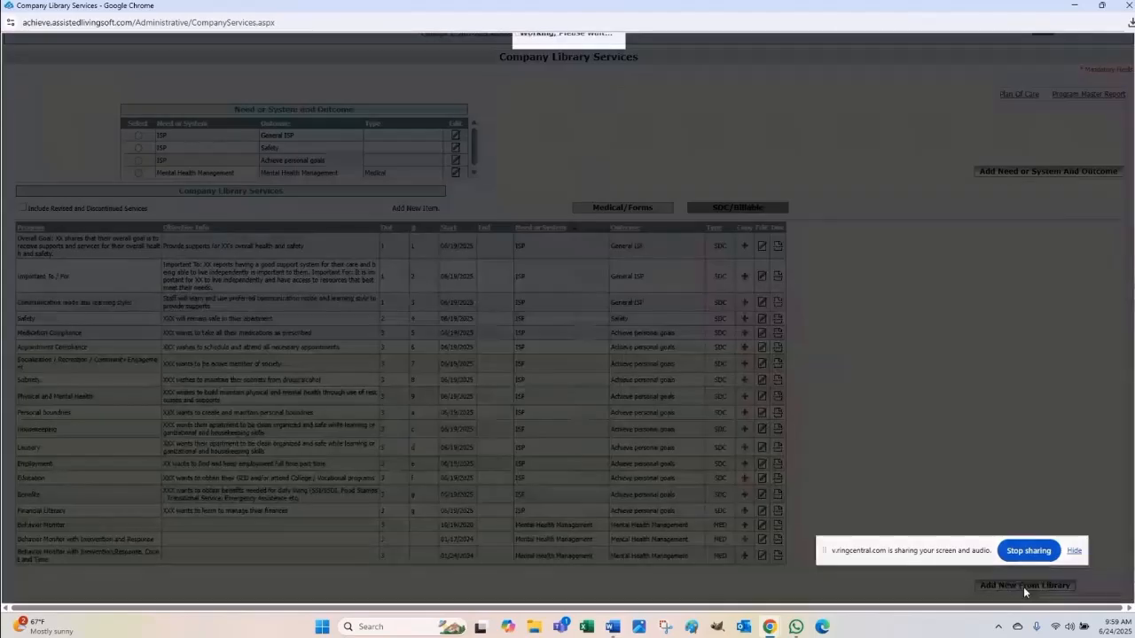
scroll(670, 416, "down", 1)
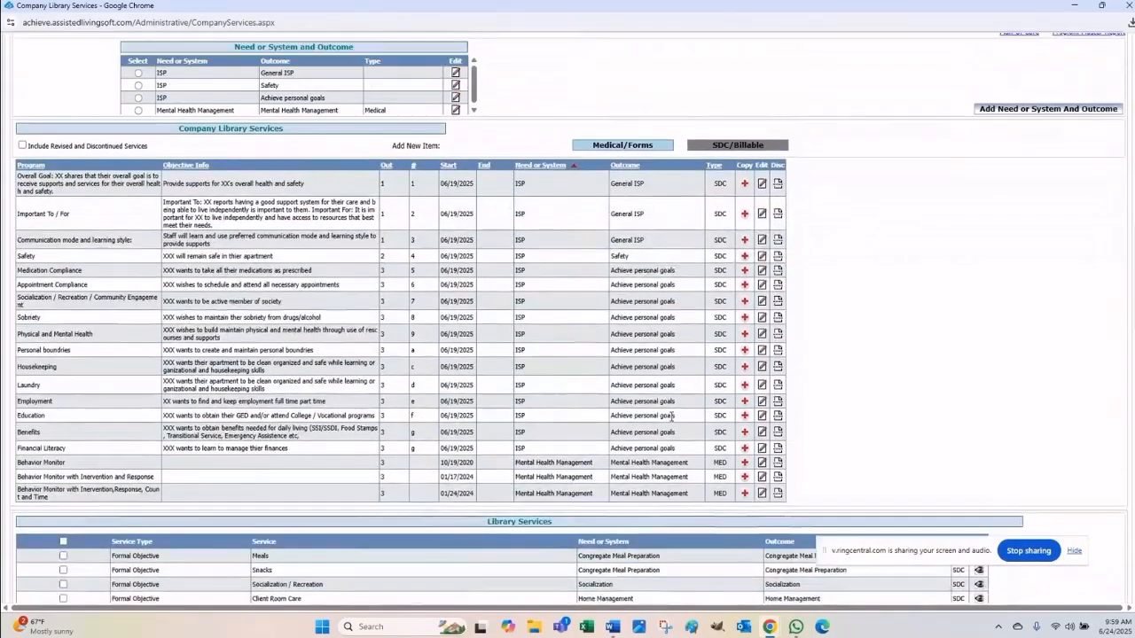
scroll(204, 175, "up", 1)
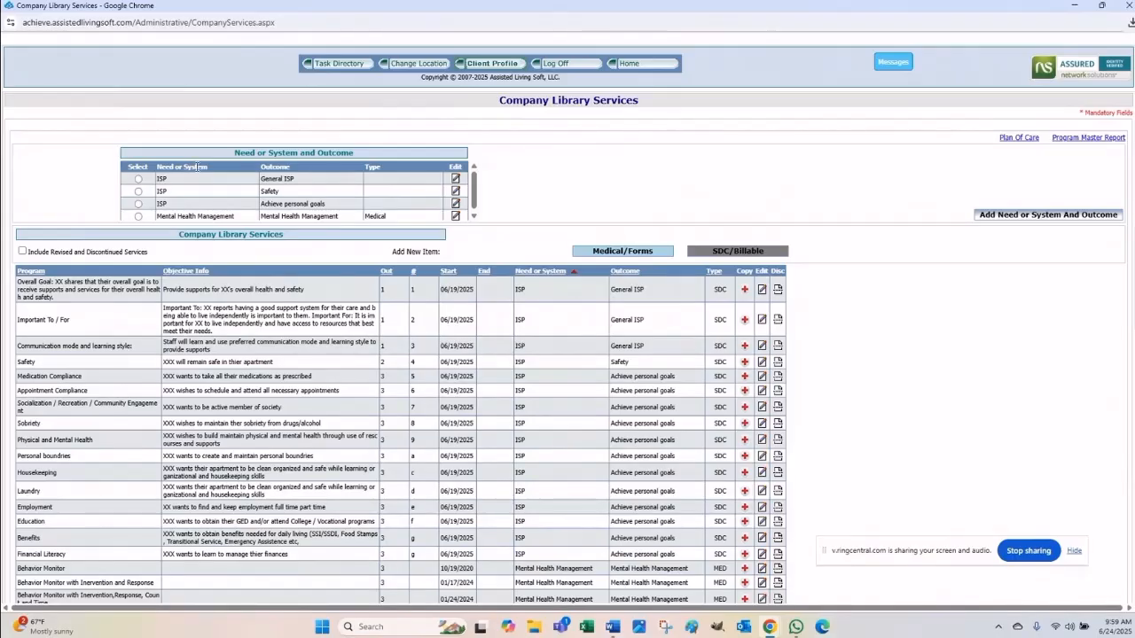
scroll(46, 299, "down", 3)
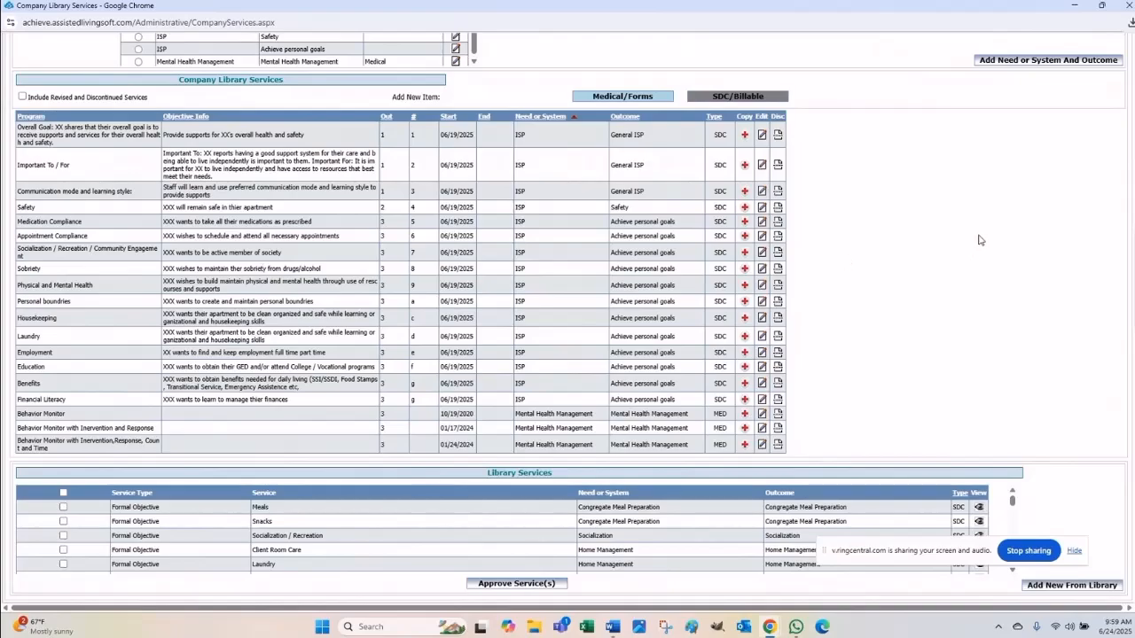
scroll(982, 238, "up", 3)
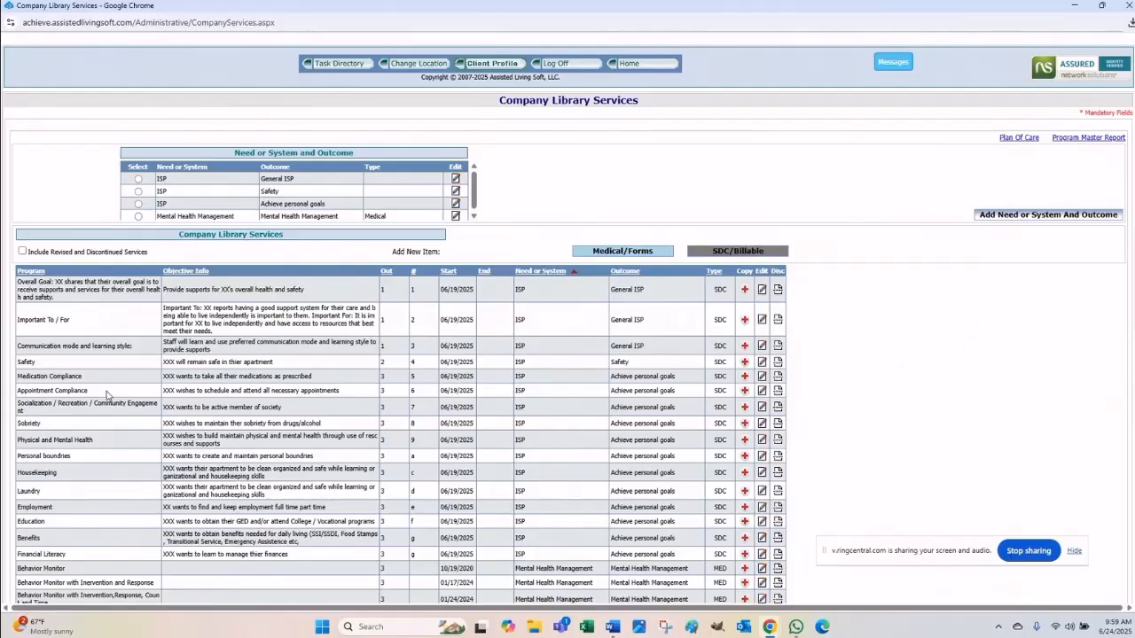
scroll(96, 438, "down", 3)
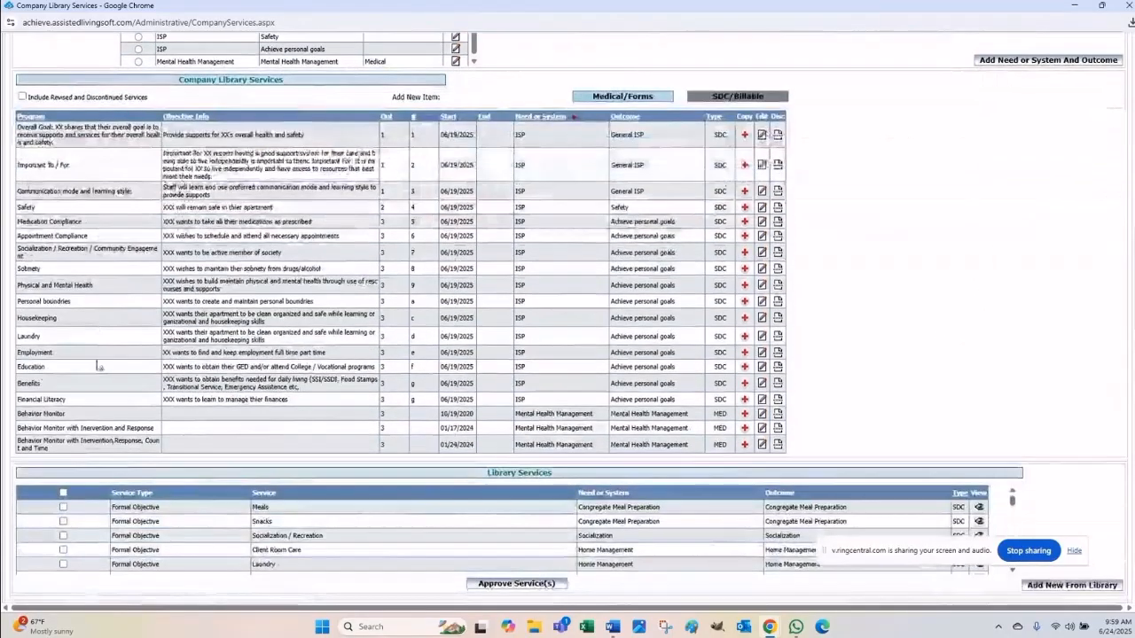
scroll(100, 427, "up", 3)
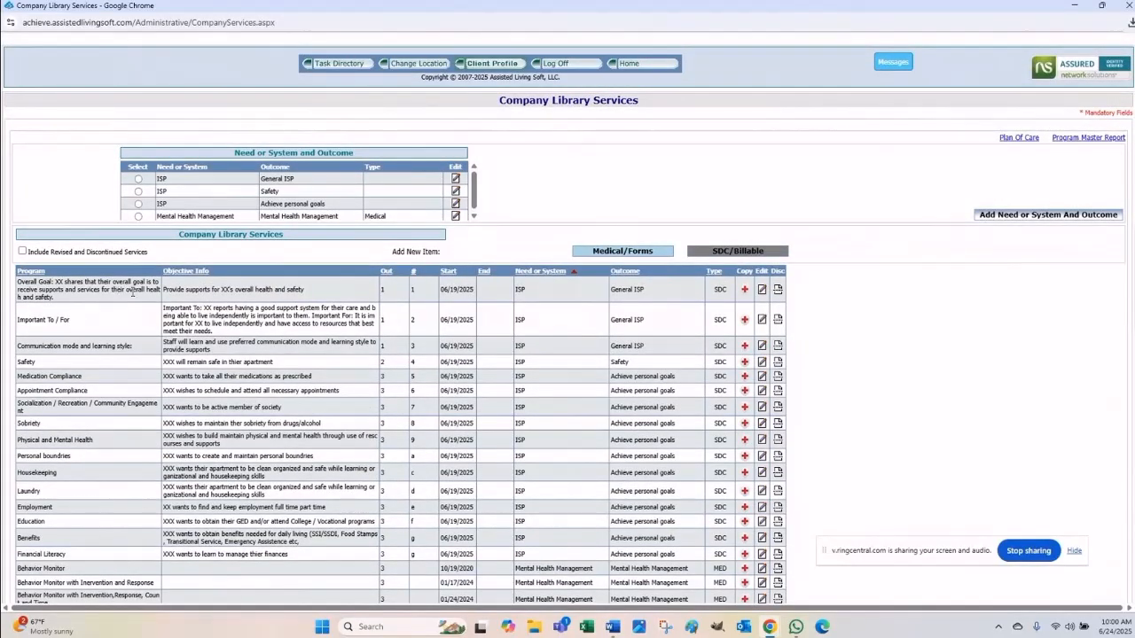
scroll(255, 497, "down", 3)
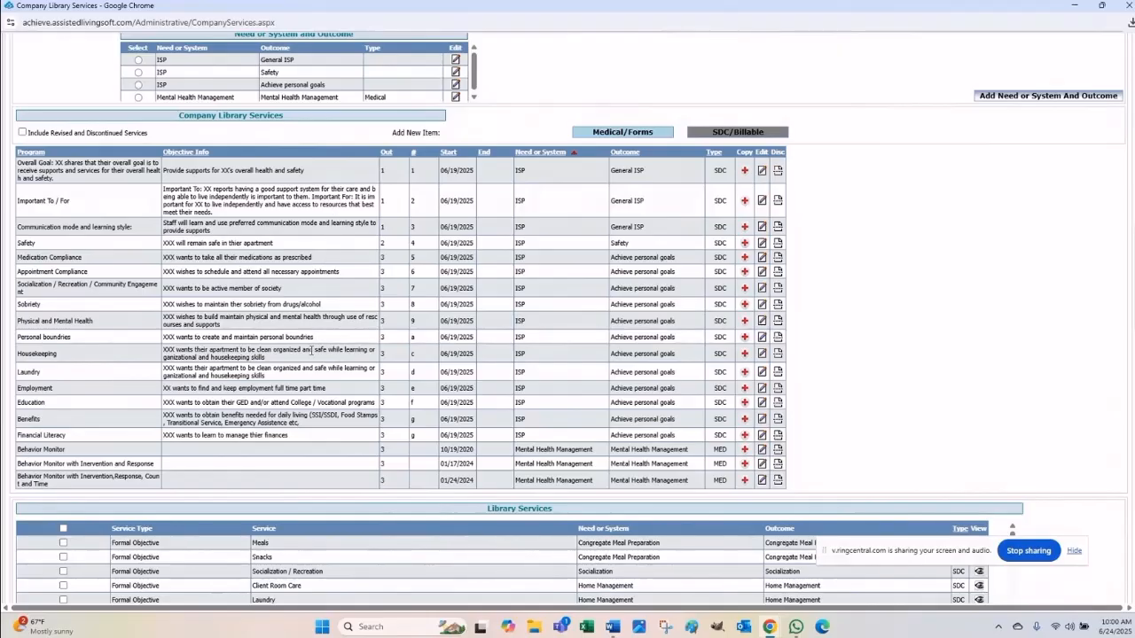
scroll(310, 350, "up", 3)
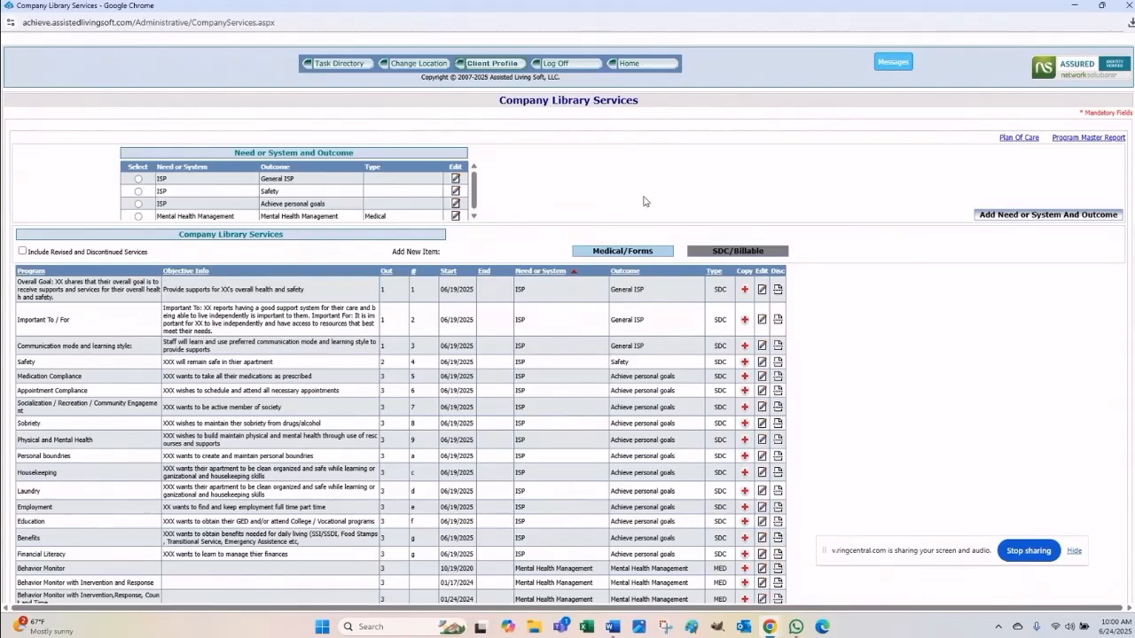
- Go to Client Information and Program, select the sample client's record and open that client's library
mouse_move(348, 71)
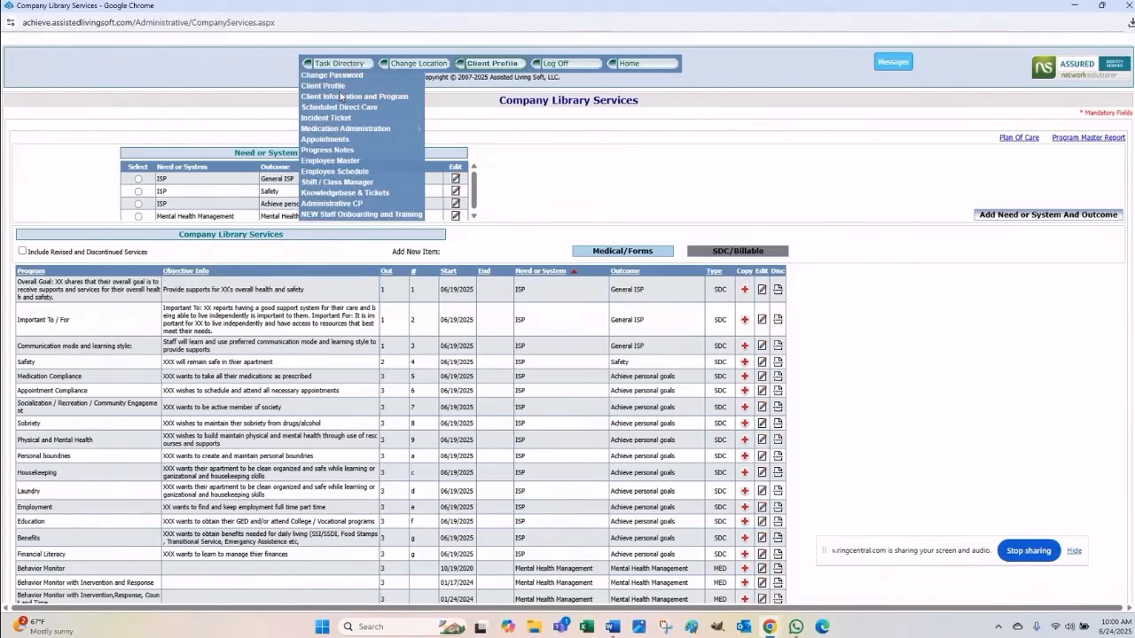
left_click(355, 98)
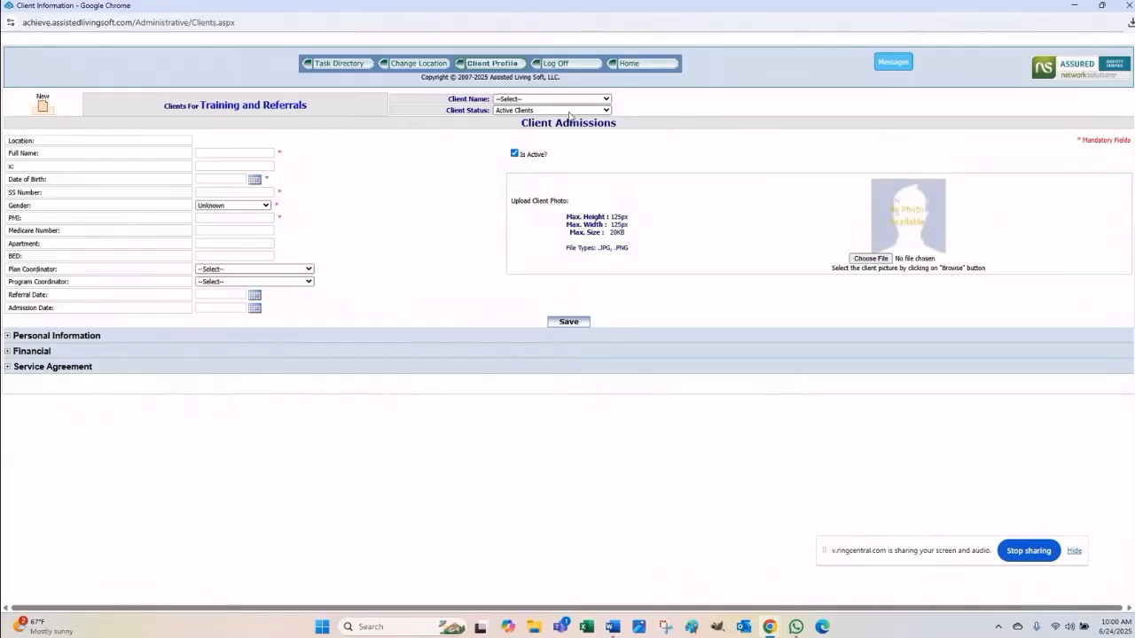
left_click(575, 100)
left_click(522, 126)
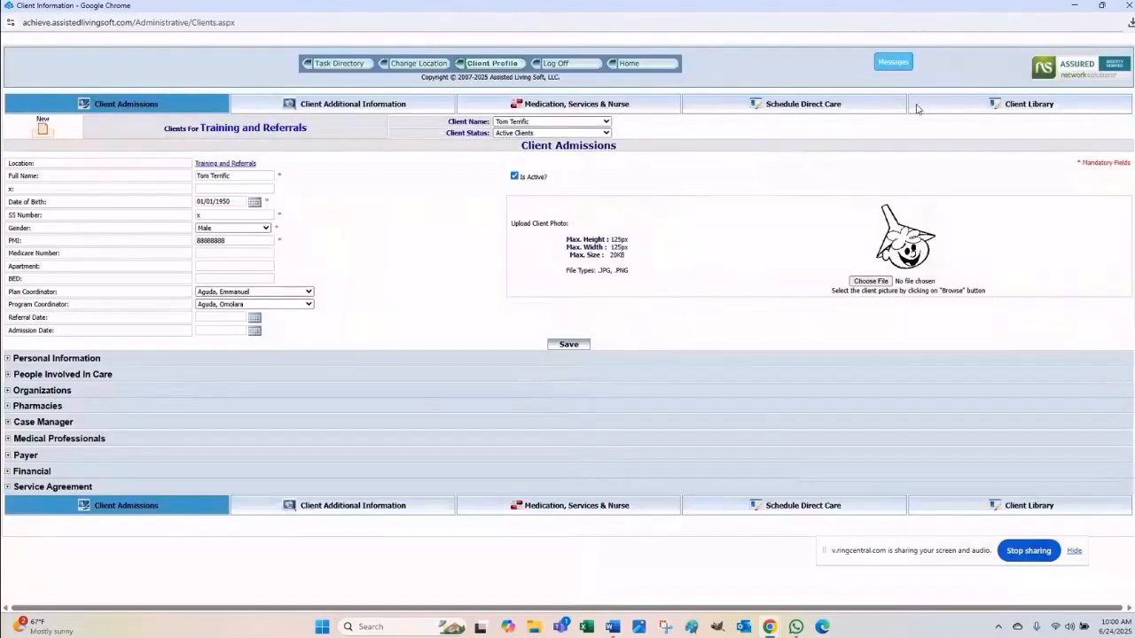
left_click(1005, 104)
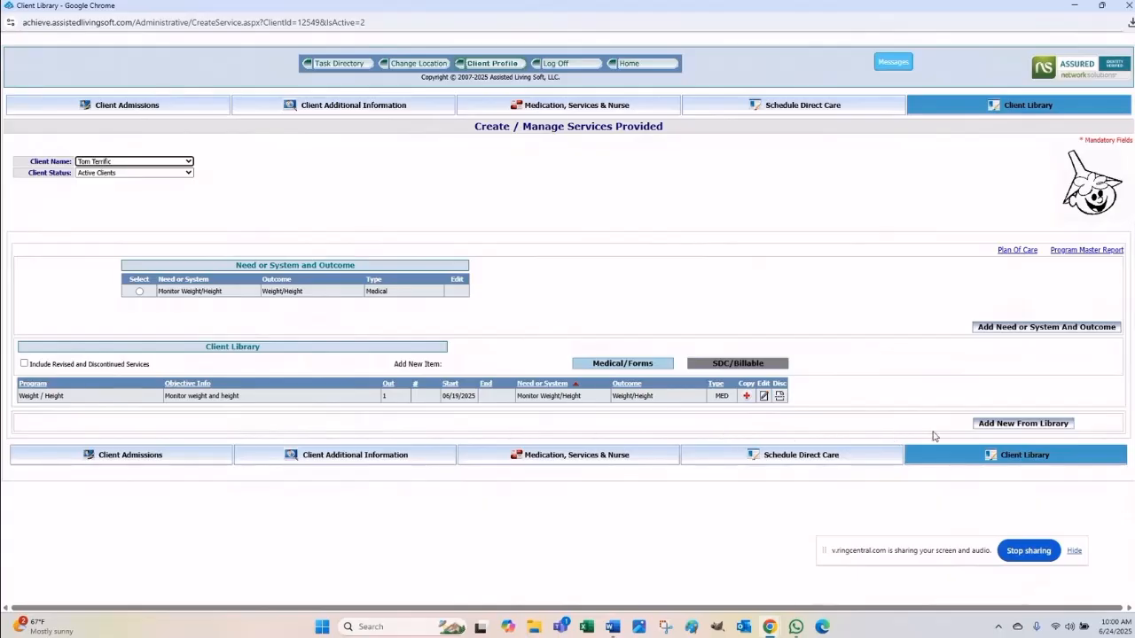
- List the company library services for the client and select Overall Goal, Important To / For, Communication mode and learning style, Laundry and Medication Compliance
left_click(1028, 425)
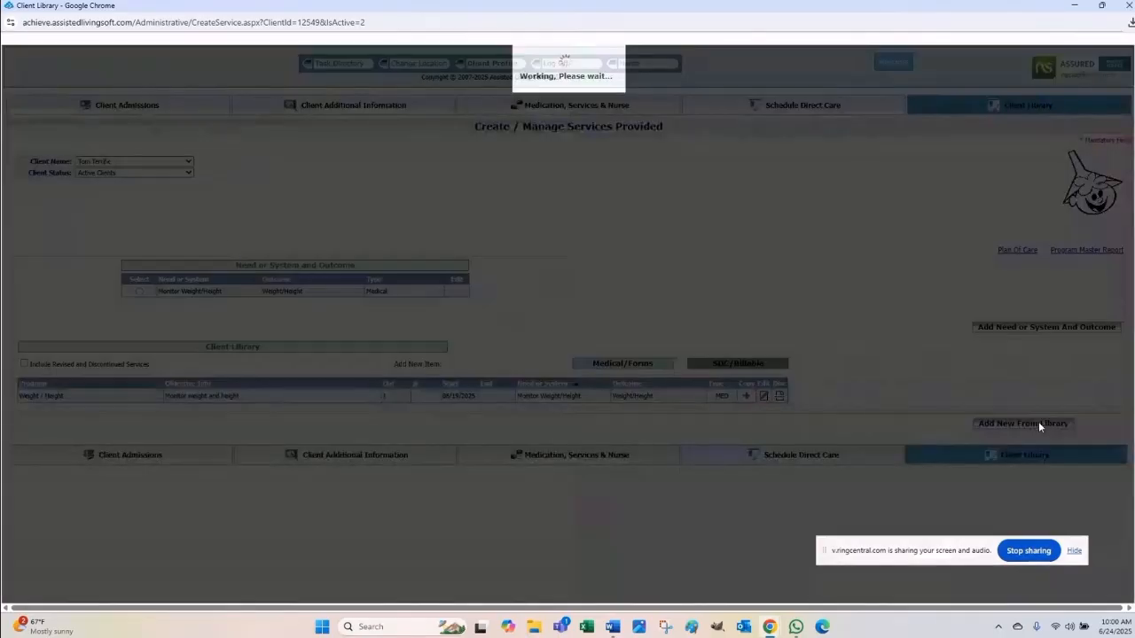
scroll(314, 463, "down", 10)
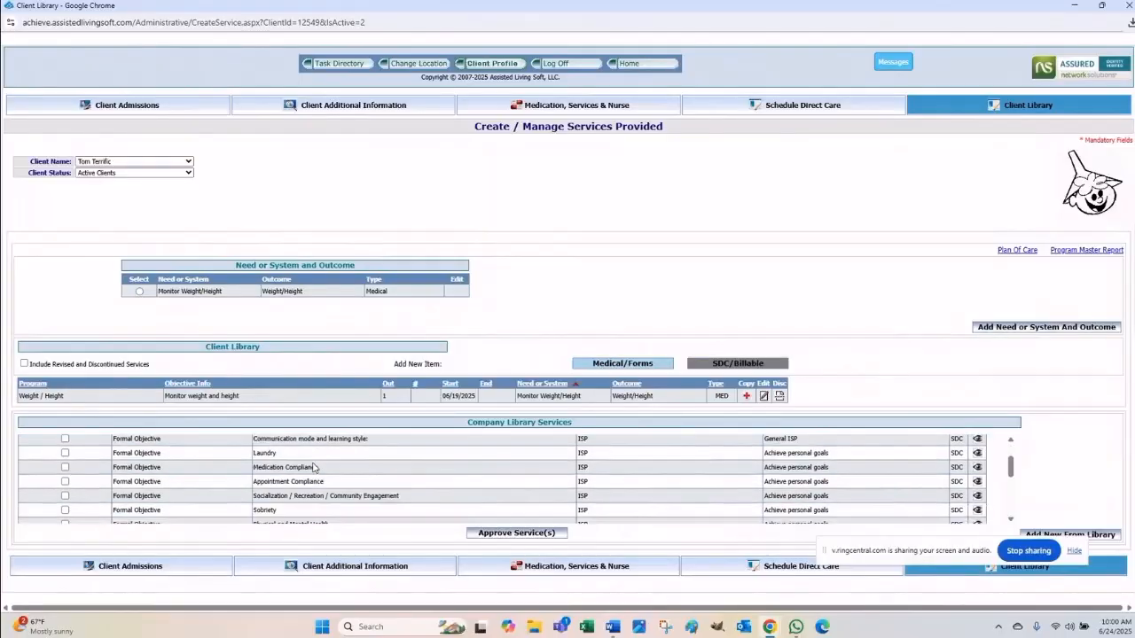
scroll(319, 483, "up", 10)
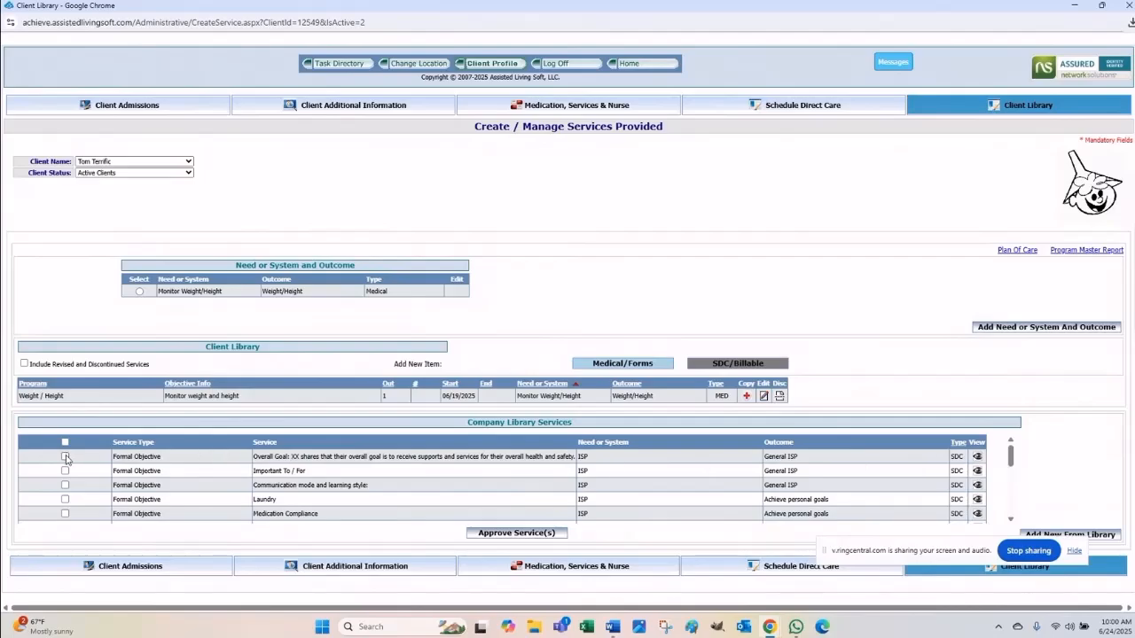
left_click(64, 456)
scroll(271, 476, "down", 2)
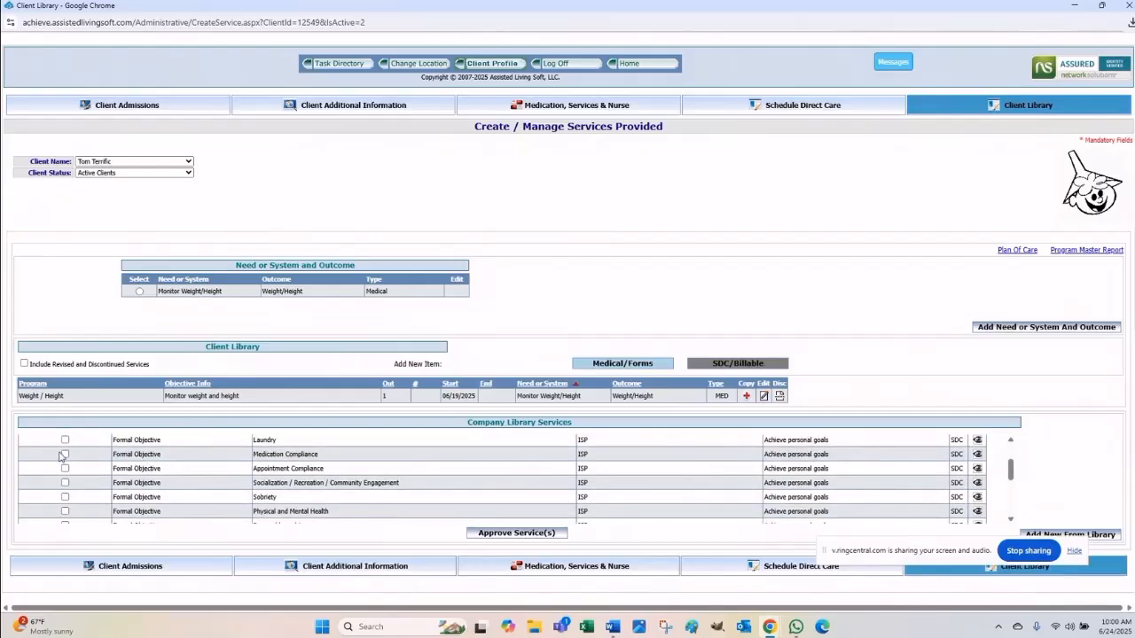
left_click(65, 455)
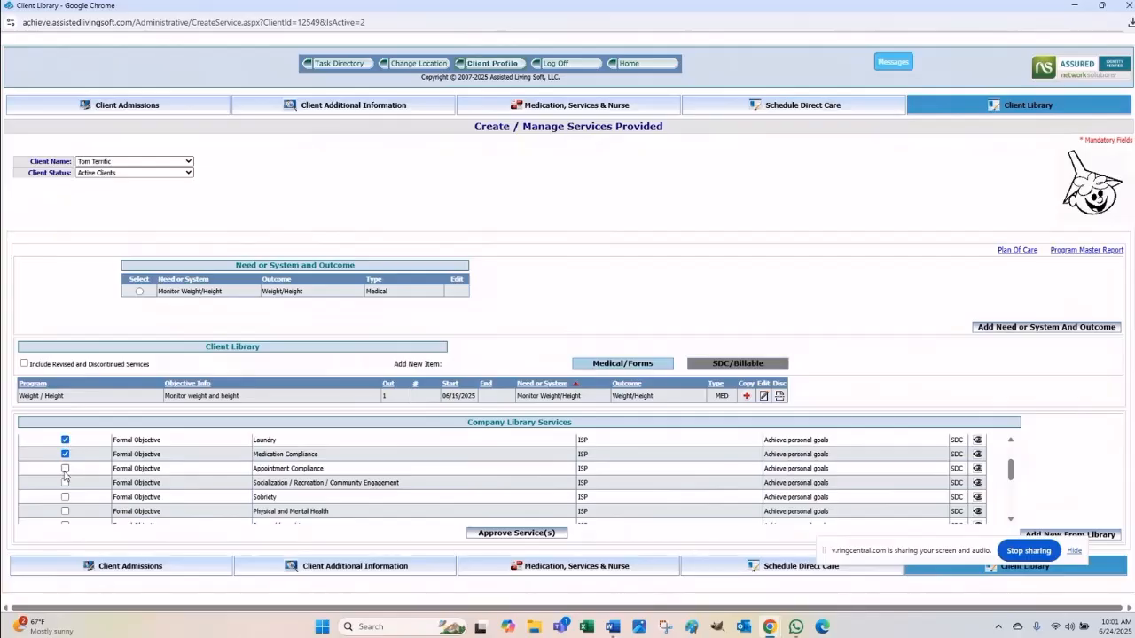
- Also select the Appointment Compliance, Socialization / Recreation / Community Engagement, Employment and Education services for the client
scroll(215, 456, "down", 1)
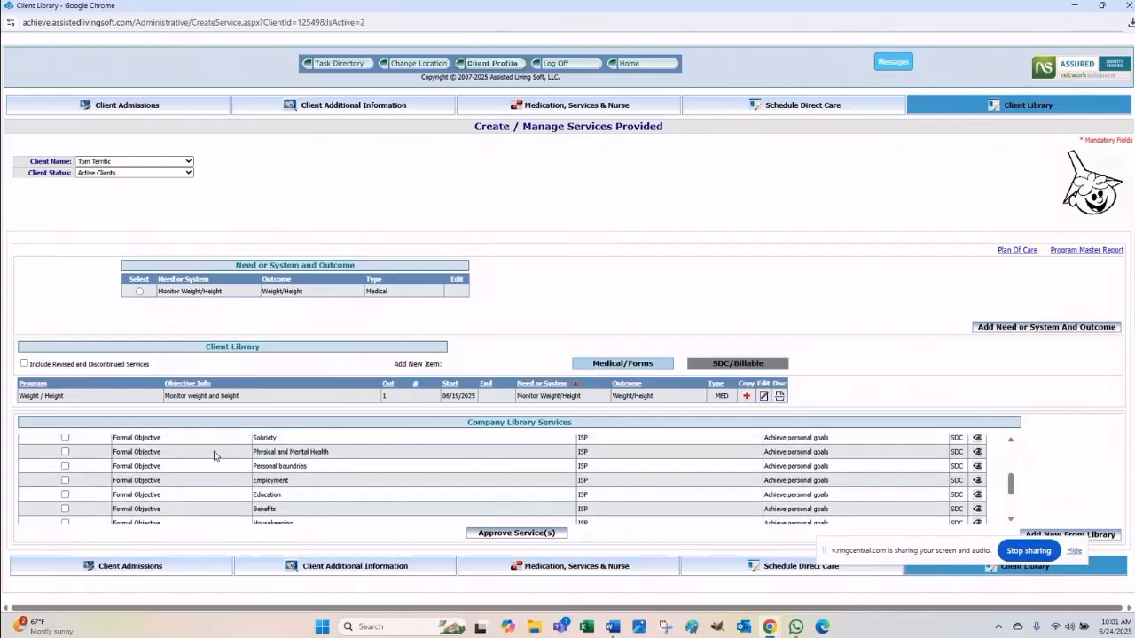
scroll(215, 457, "up", 1)
left_click(64, 483)
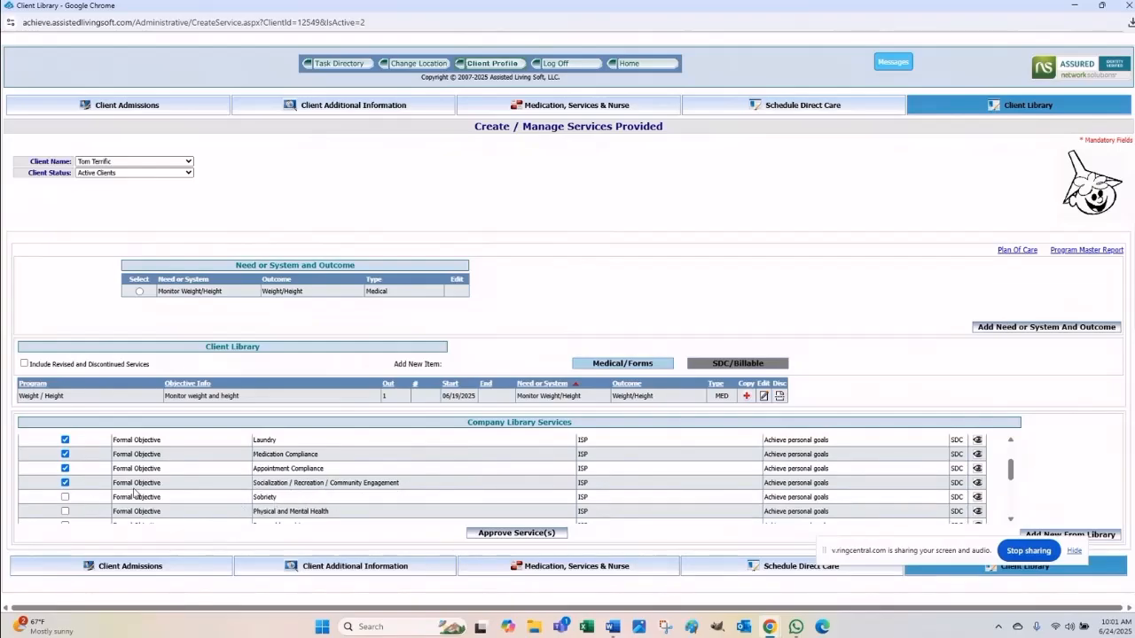
scroll(92, 495, "down", 3)
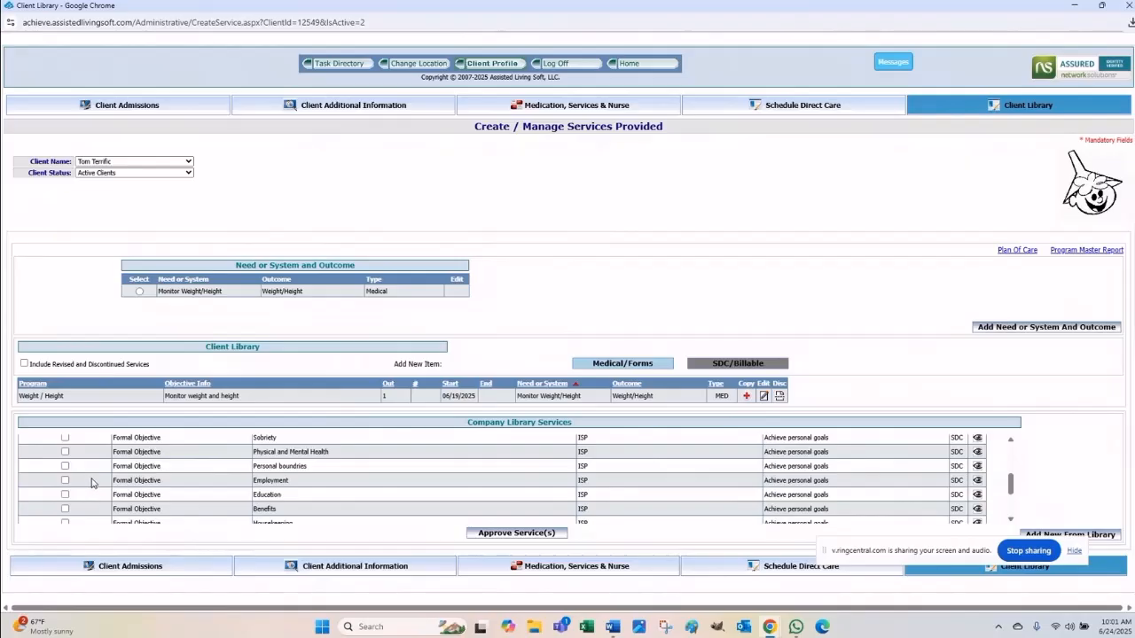
left_click(66, 481)
left_click(65, 496)
scroll(339, 475, "down", 3)
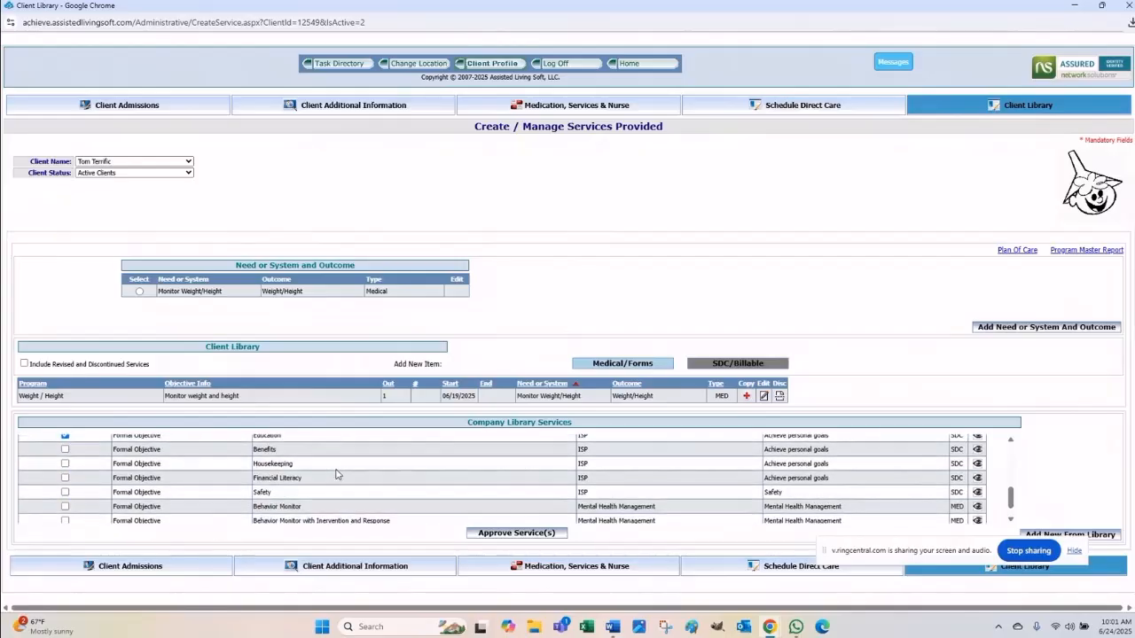
- Select Housekeeping, Financial Literacy and Behavior Monitor, and approve all the selected services into the client's library
left_click(65, 463)
scroll(362, 495, "down", 1)
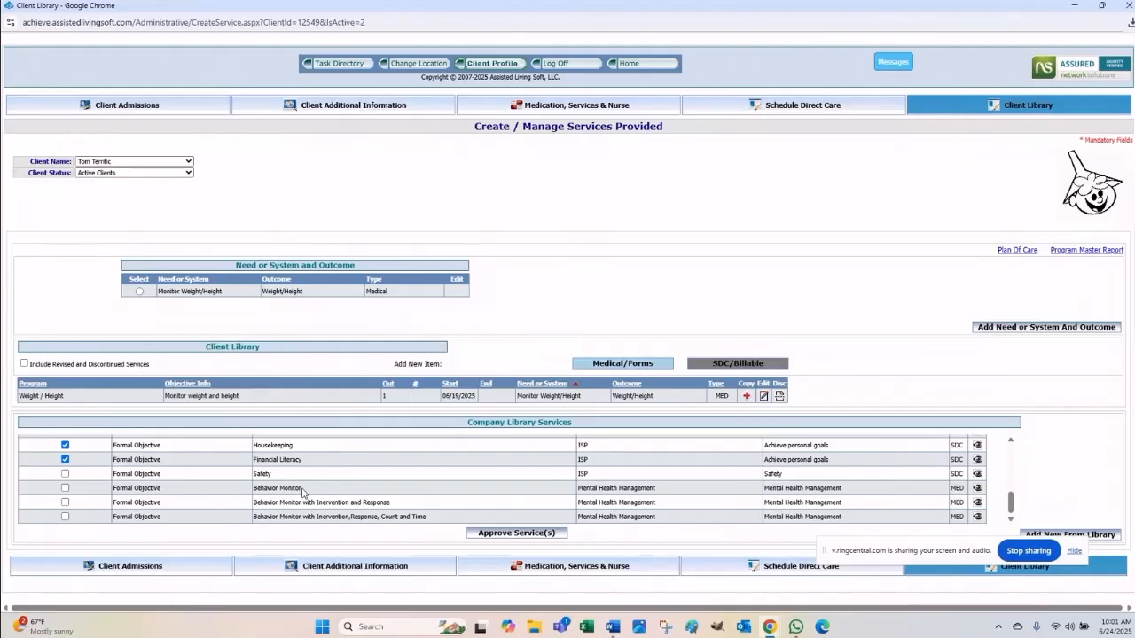
left_click(65, 489)
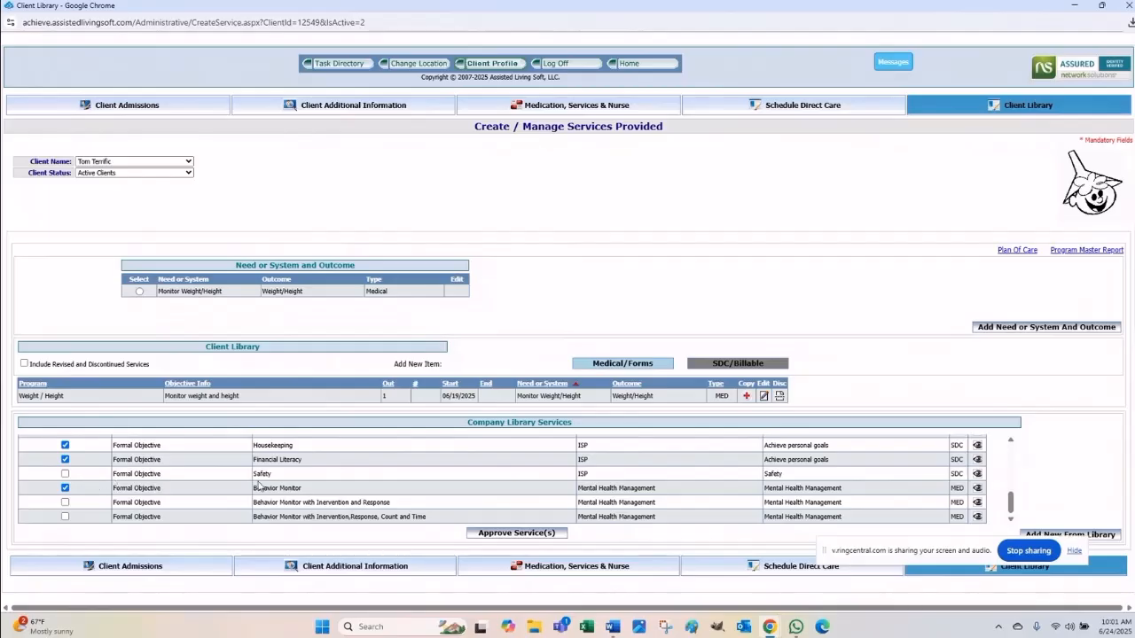
left_click(516, 533)
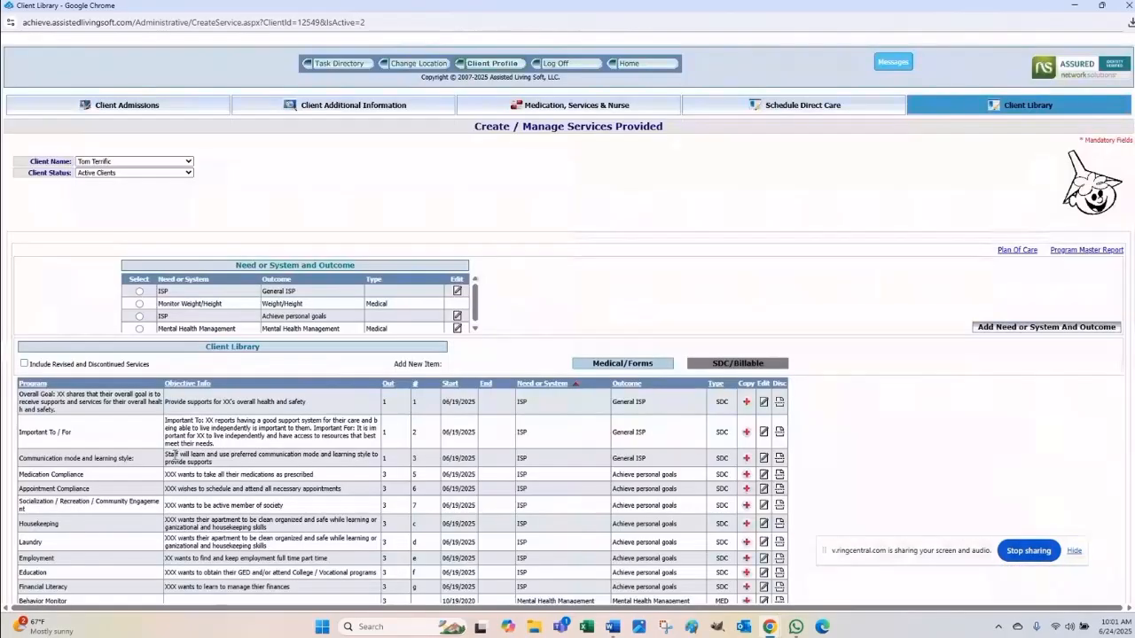
- Open the Overall Goal service from the client library for editing and look through its form down to the task section
scroll(266, 209, "down", 2)
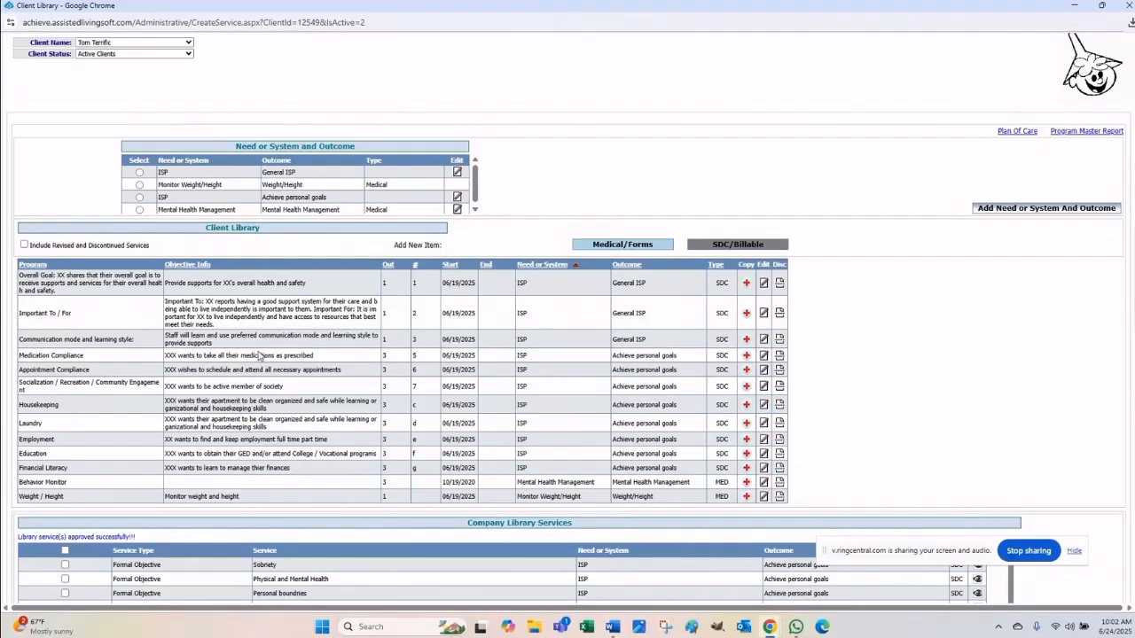
left_click(763, 285)
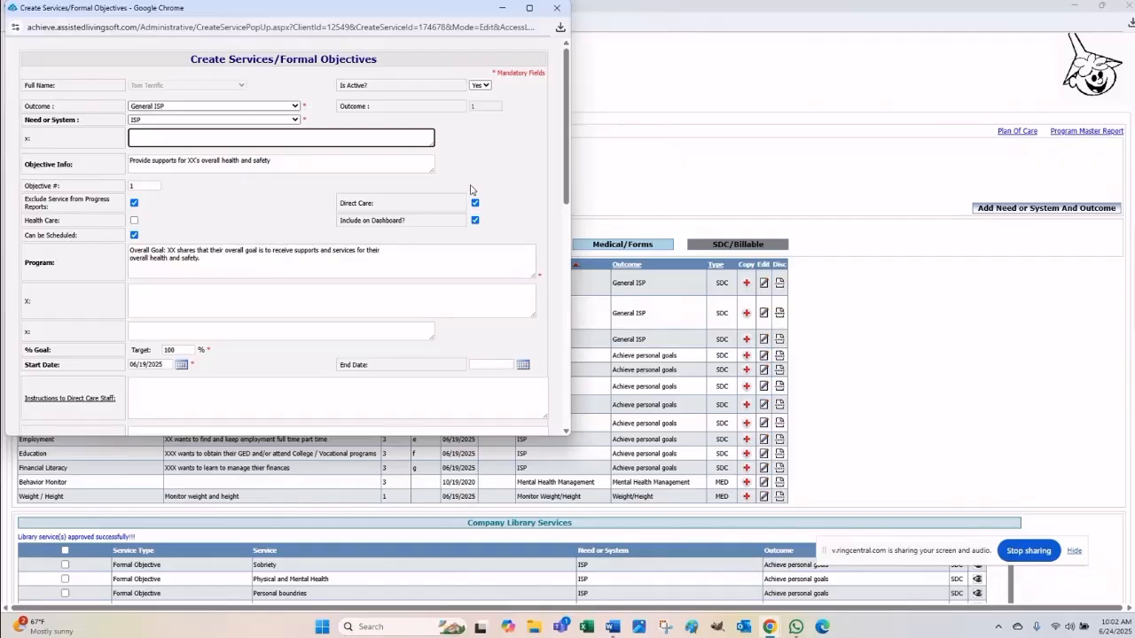
left_click_drag(361, 12, 394, 148)
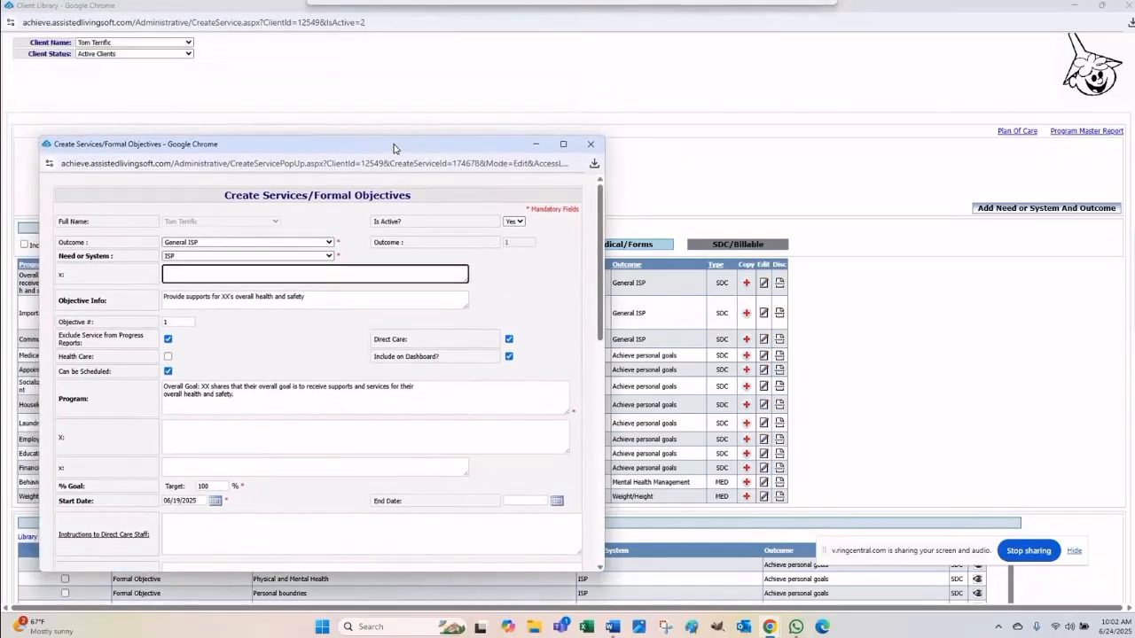
scroll(772, 109, "up", 2)
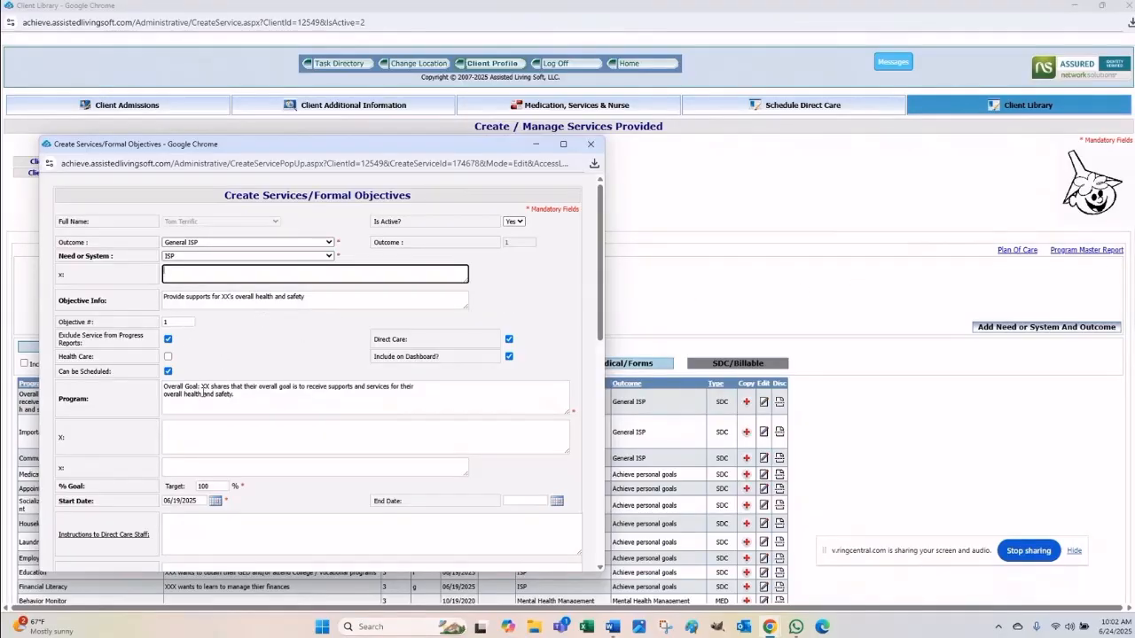
scroll(273, 341, "down", 3)
scroll(271, 341, "down", 5)
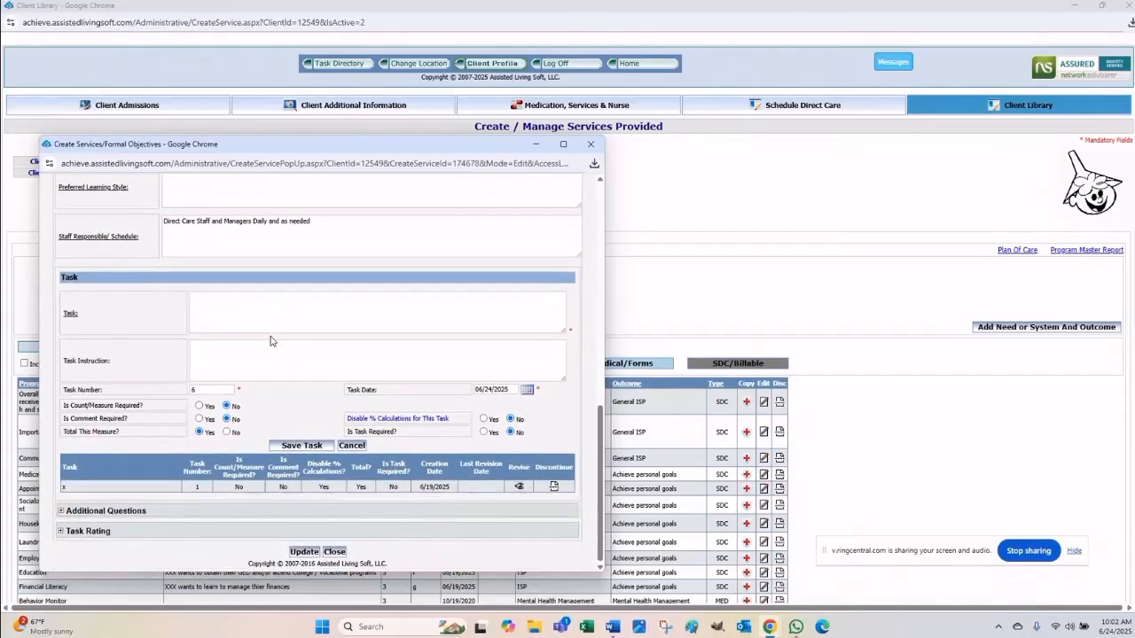
scroll(270, 341, "up", 9)
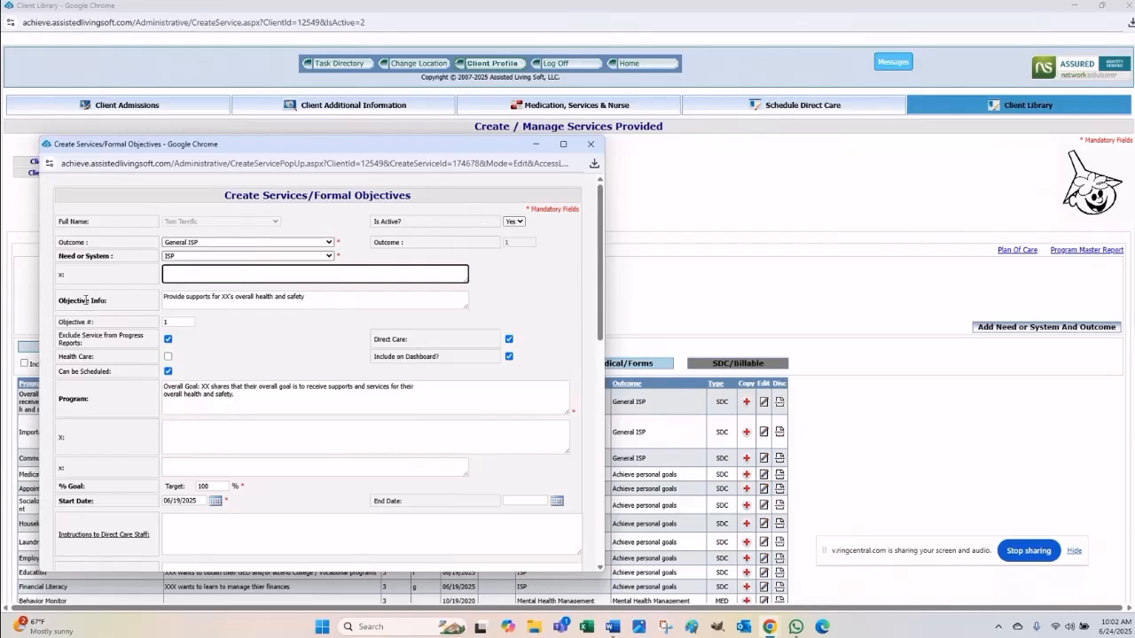
- Examine the Objective Info, Program and Instructions to Direct Care Staff fields, along with the remaining care fields of the Overall Goal service
left_click(113, 304)
left_click_drag(113, 304, 59, 305)
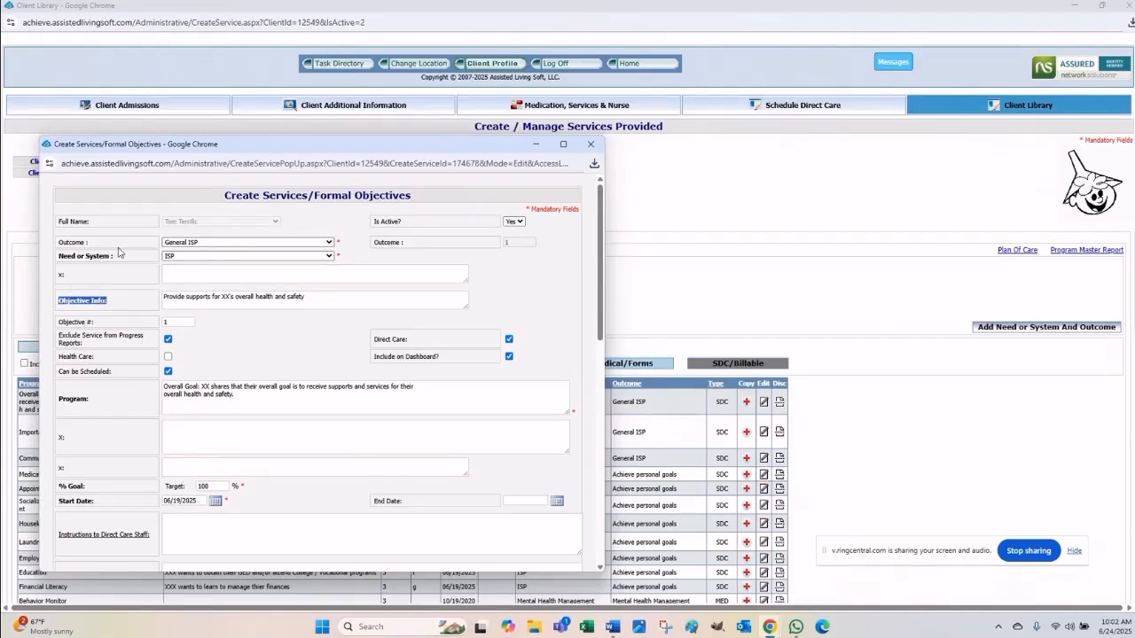
left_click_drag(95, 401, 61, 401)
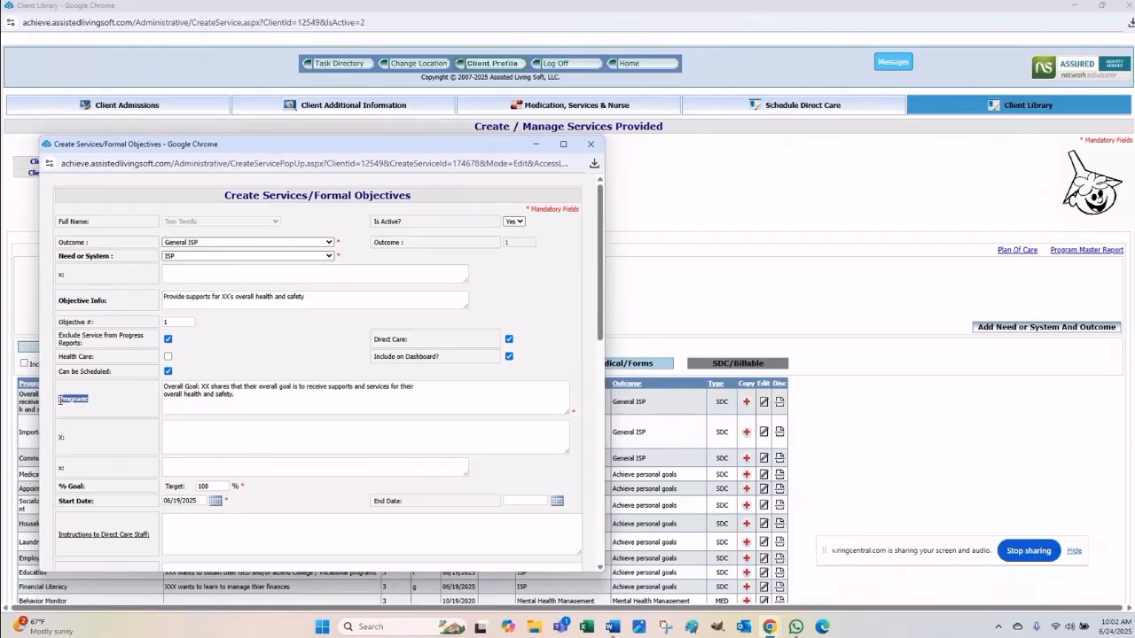
scroll(103, 390, "down", 3)
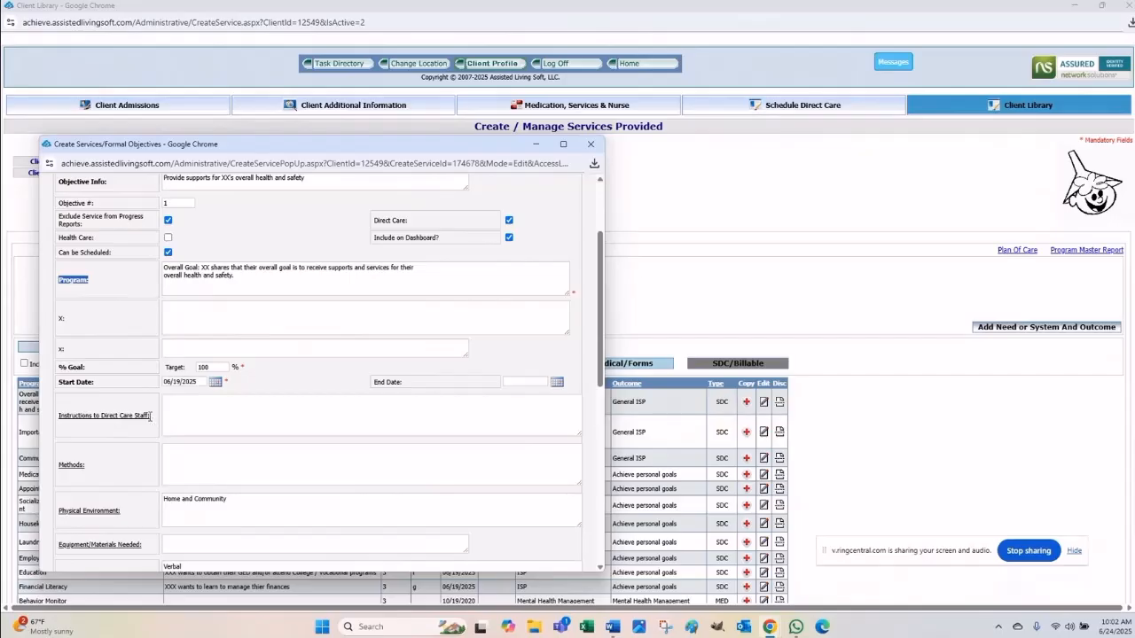
left_click_drag(153, 415, 59, 424)
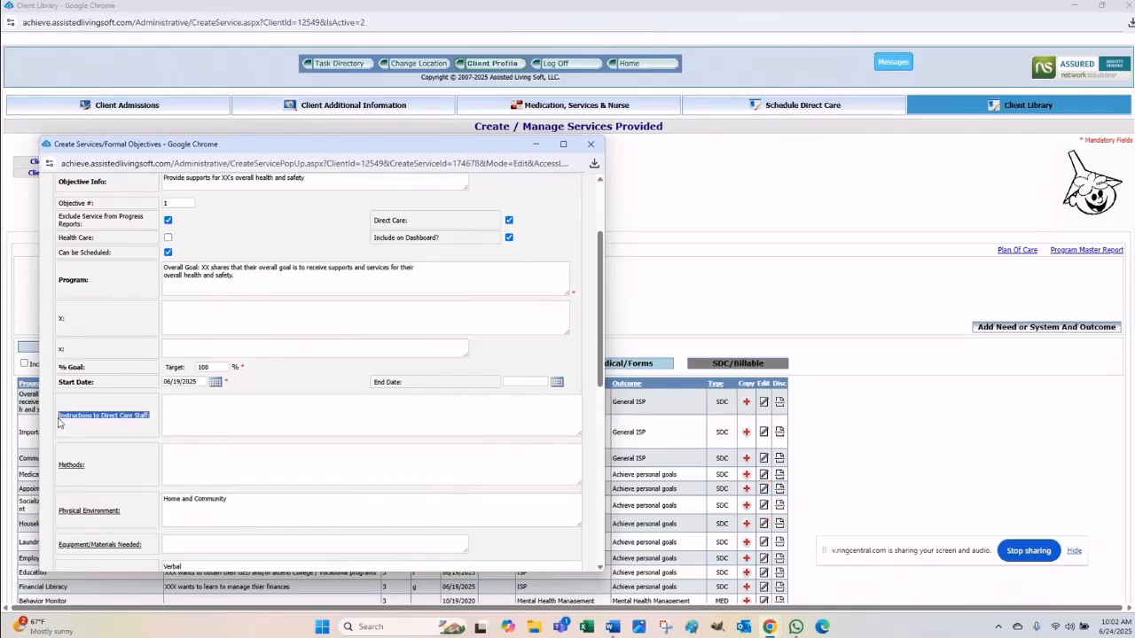
scroll(75, 443, "down", 4)
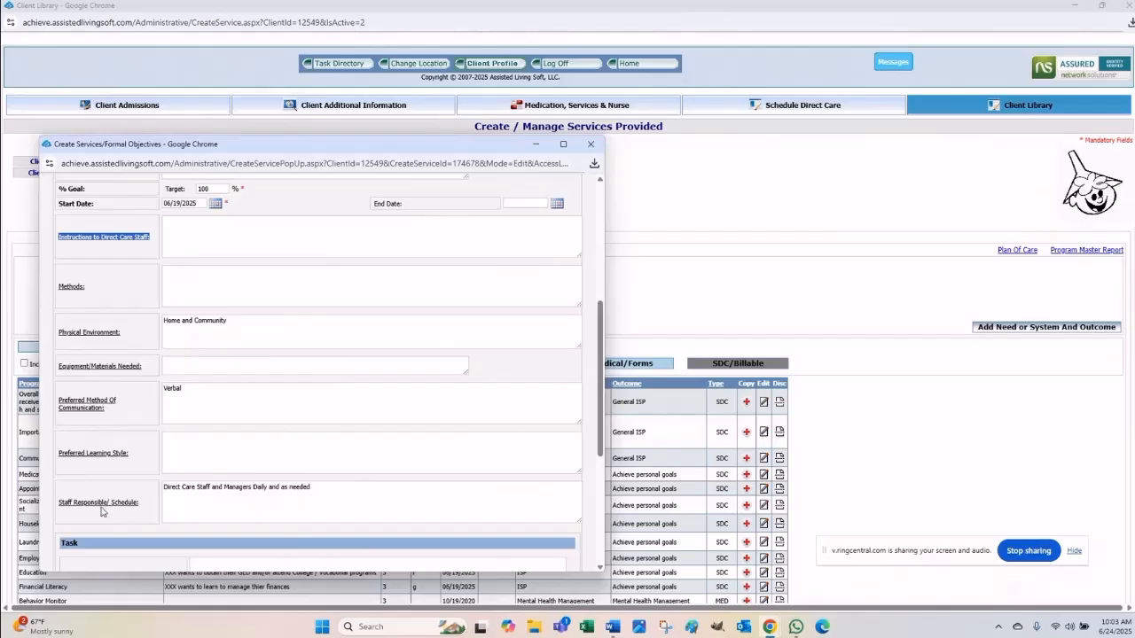
scroll(120, 441, "up", 4)
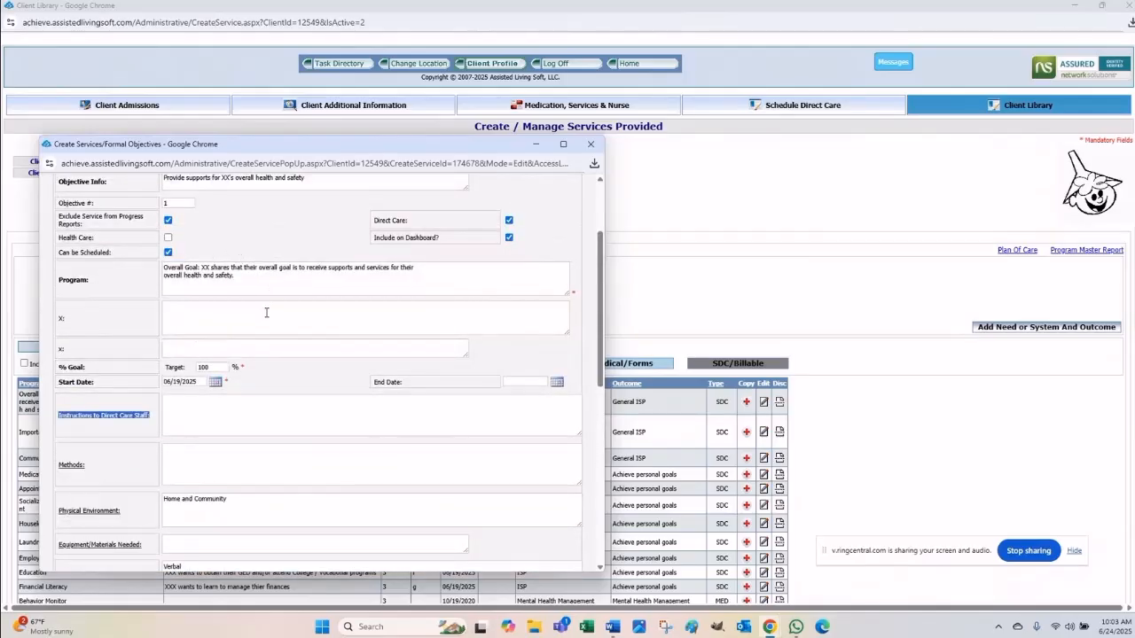
scroll(134, 352, "up", 3)
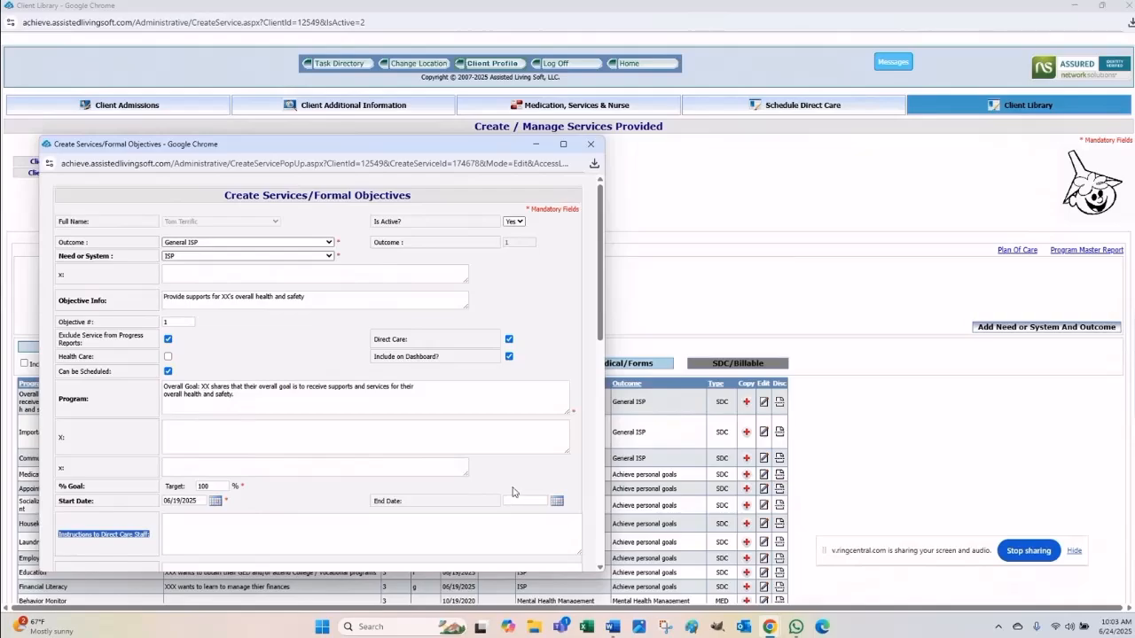
left_click(594, 165)
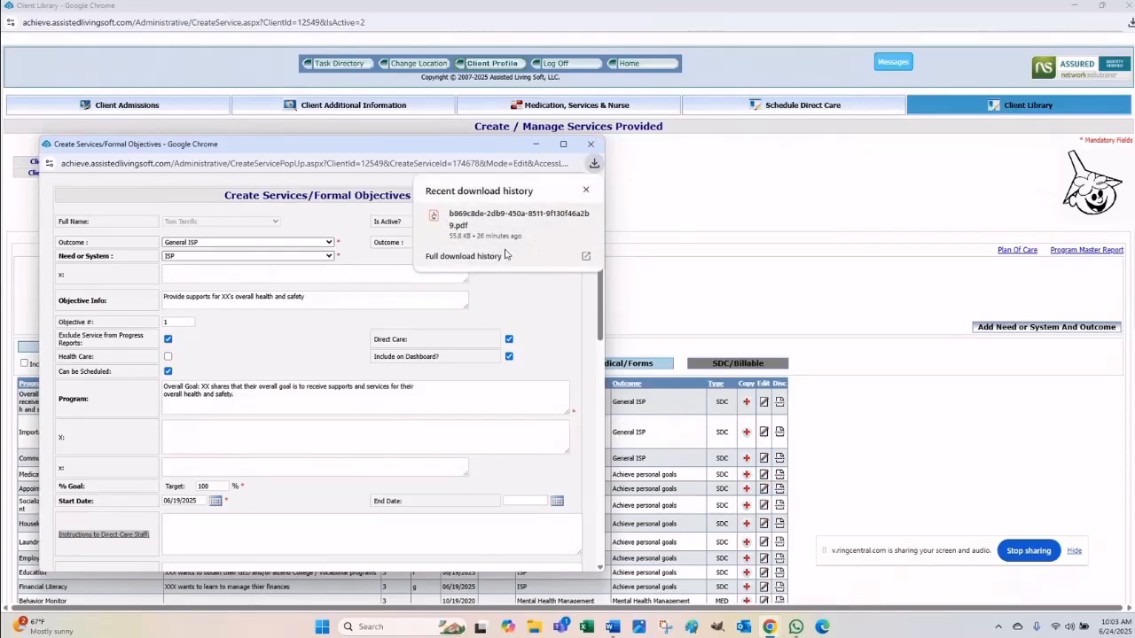
left_click(594, 164)
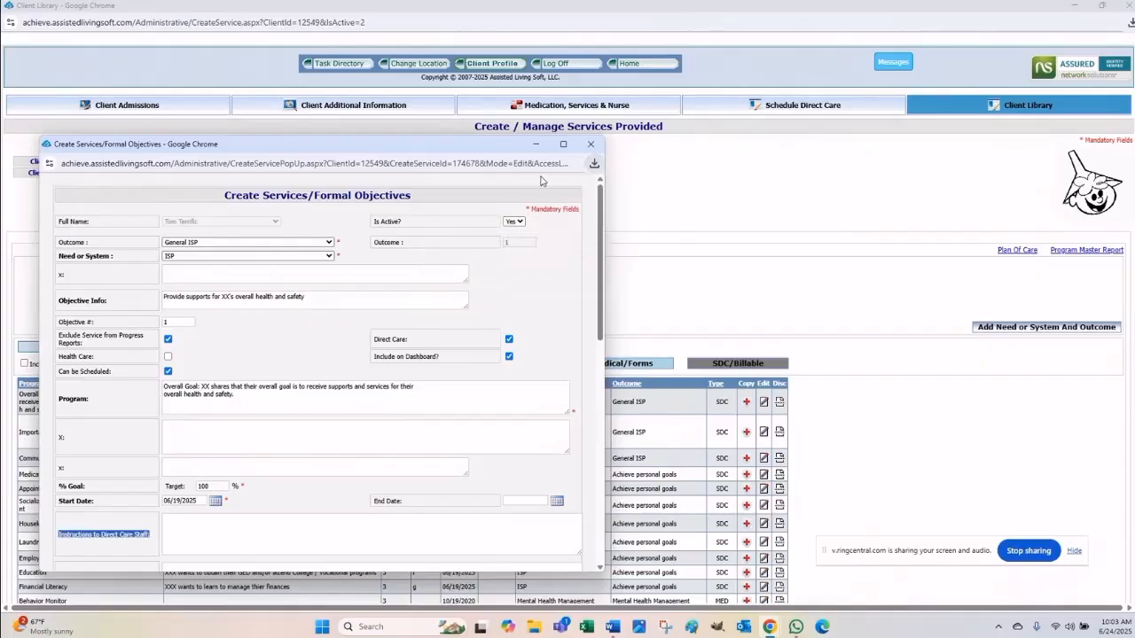
scroll(385, 274, "down", 10)
scroll(383, 362, "up", 3)
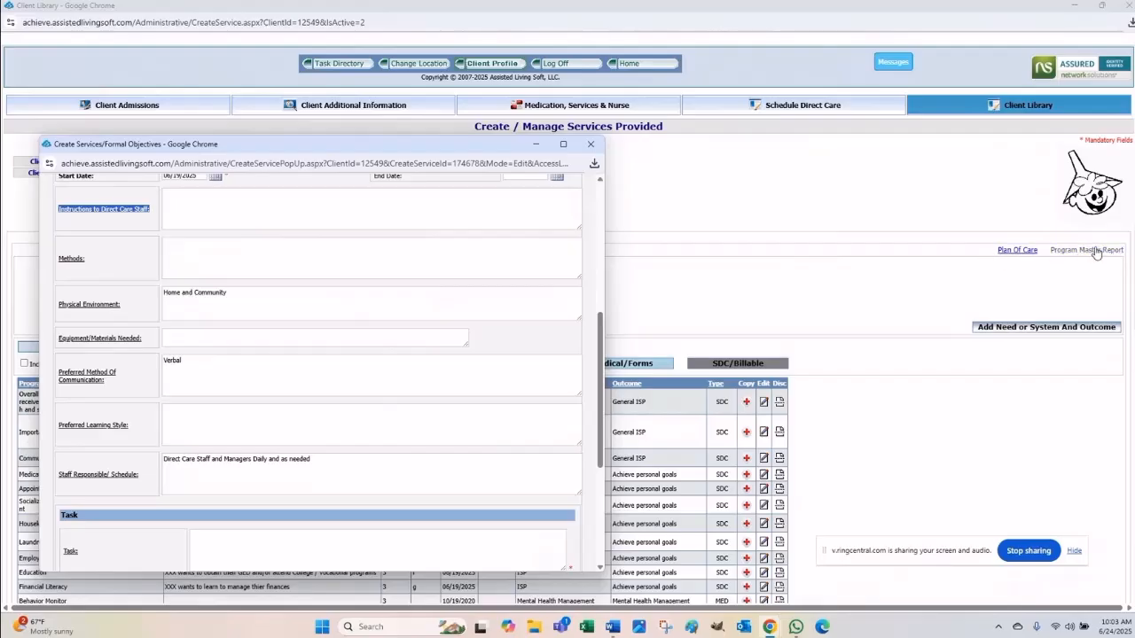
left_click(594, 164)
left_click(594, 164)
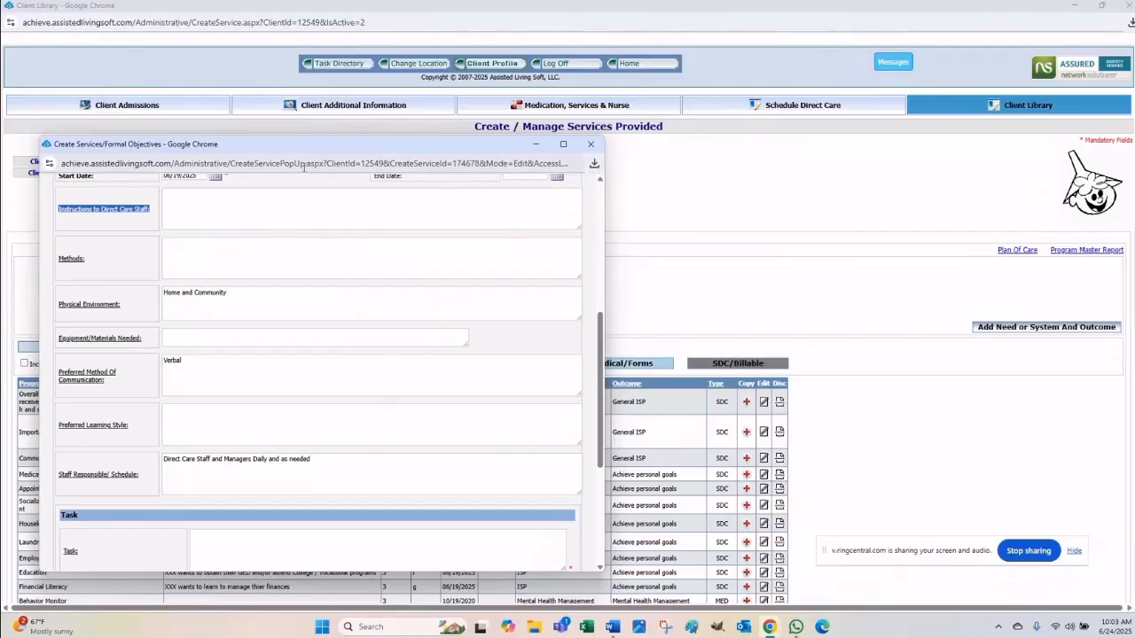
- Review the Overall Goal form's task section and staff instruction fields, and return to the client library window
scroll(296, 339, "down", 3)
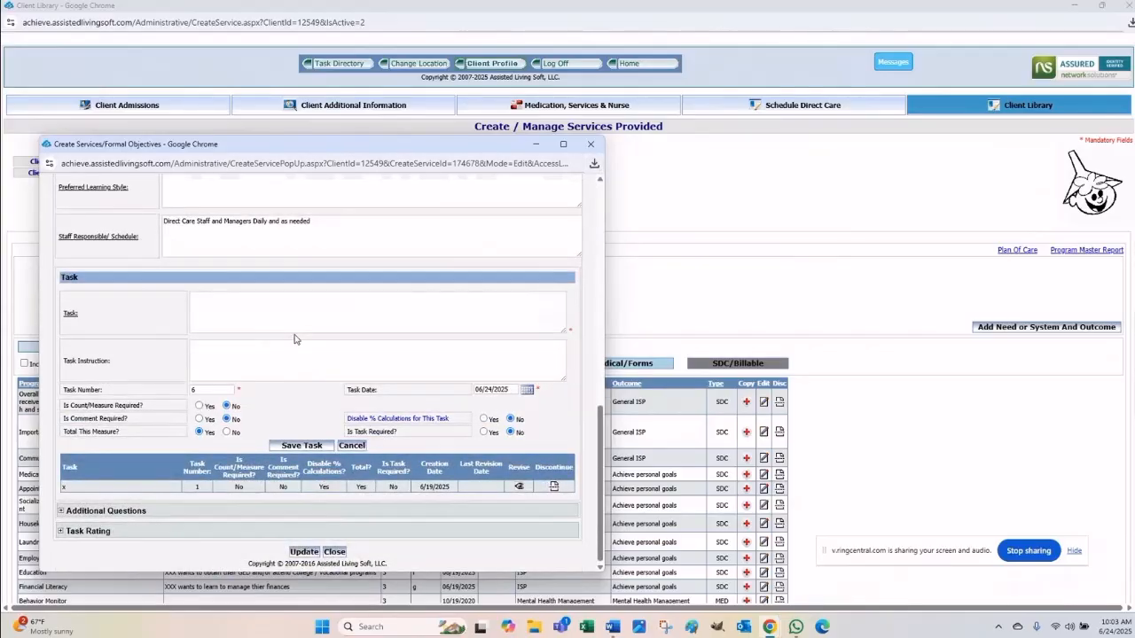
scroll(296, 339, "up", 3)
scroll(292, 264, "up", 3)
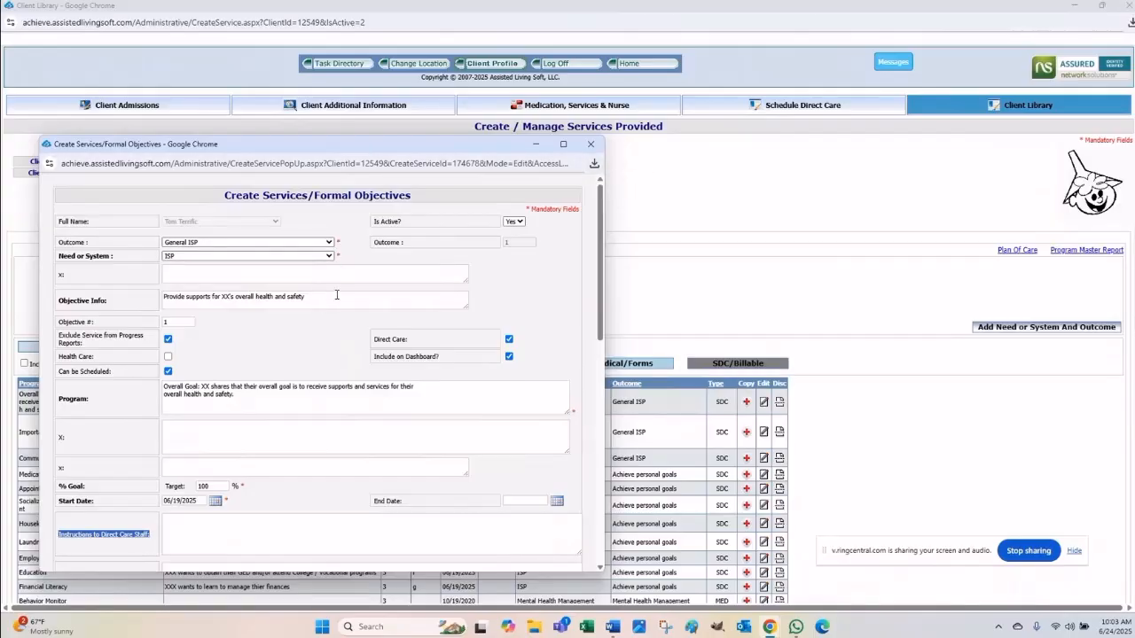
scroll(540, 274, "down", 3)
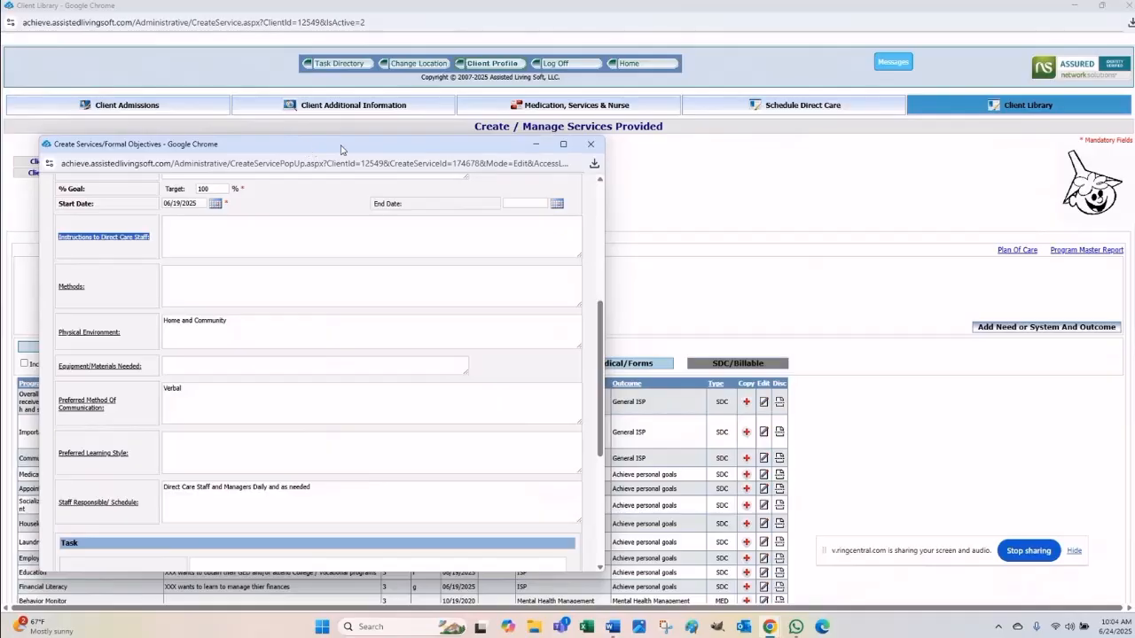
left_click(730, 198)
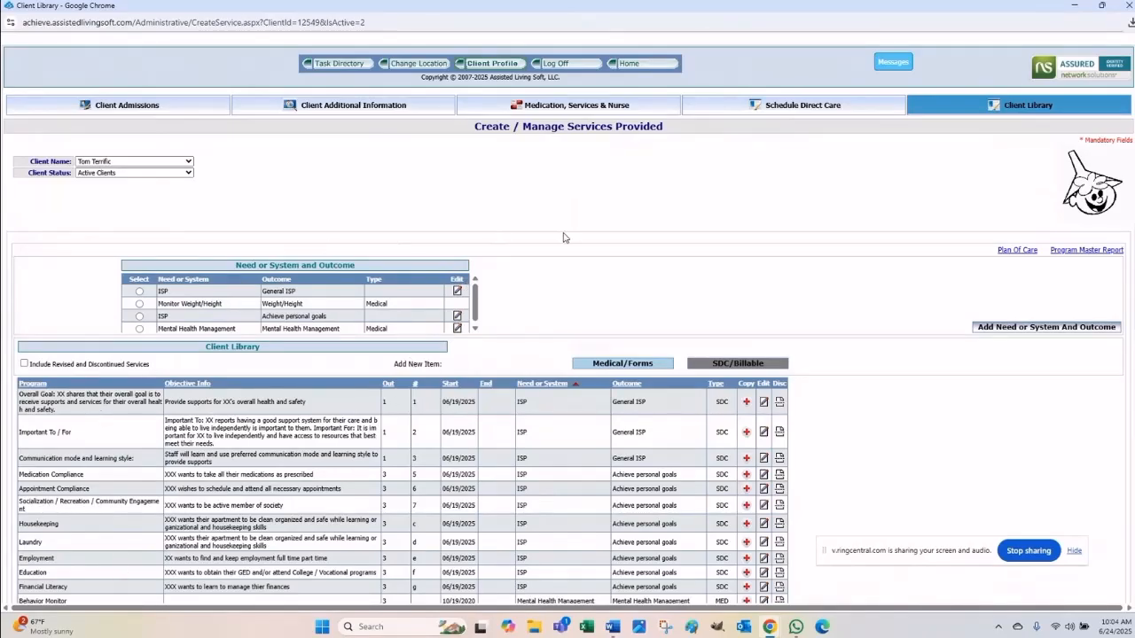
- Open the Appointment Compliance service for editing and replace the XXX placeholder in Objective Info with the client's first name
scroll(125, 360, "down", 2)
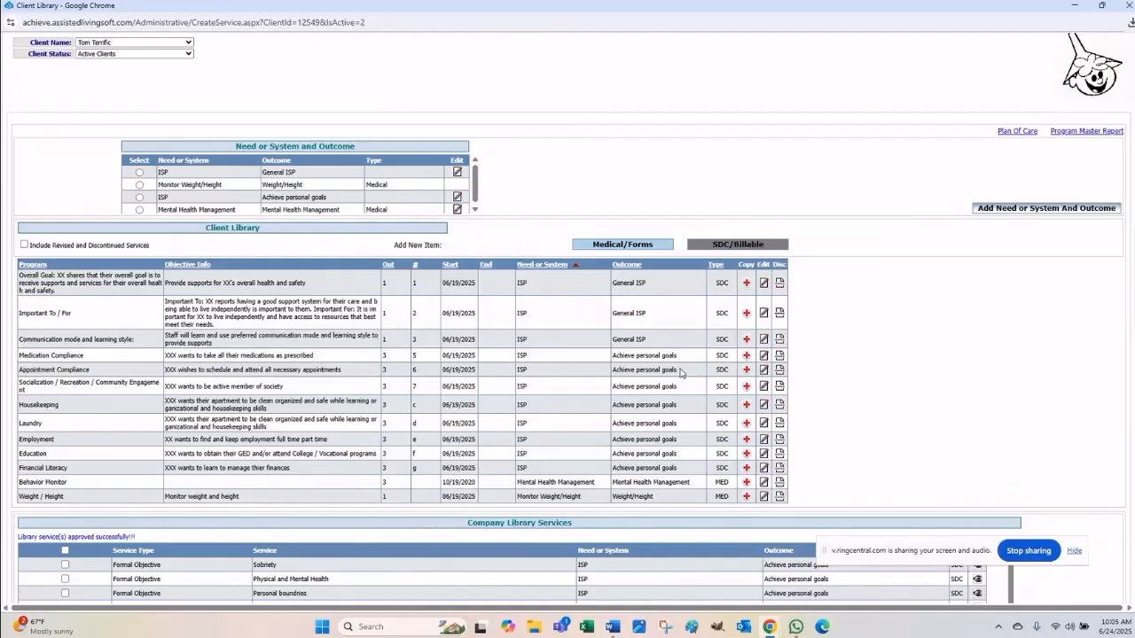
left_click(763, 371)
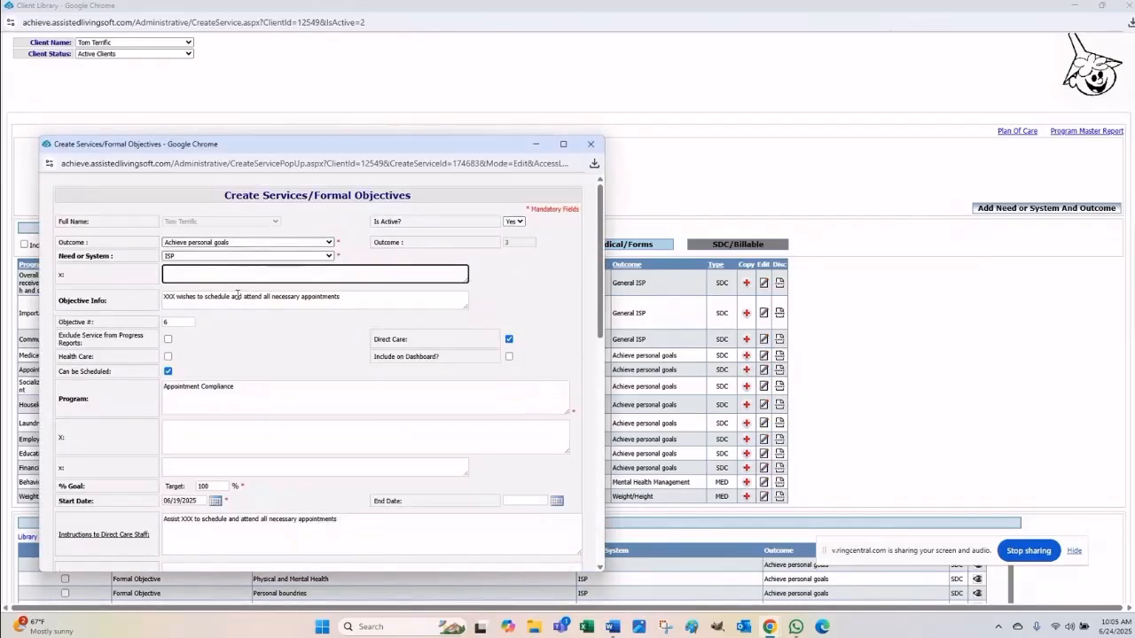
left_click_drag(175, 298, 160, 302)
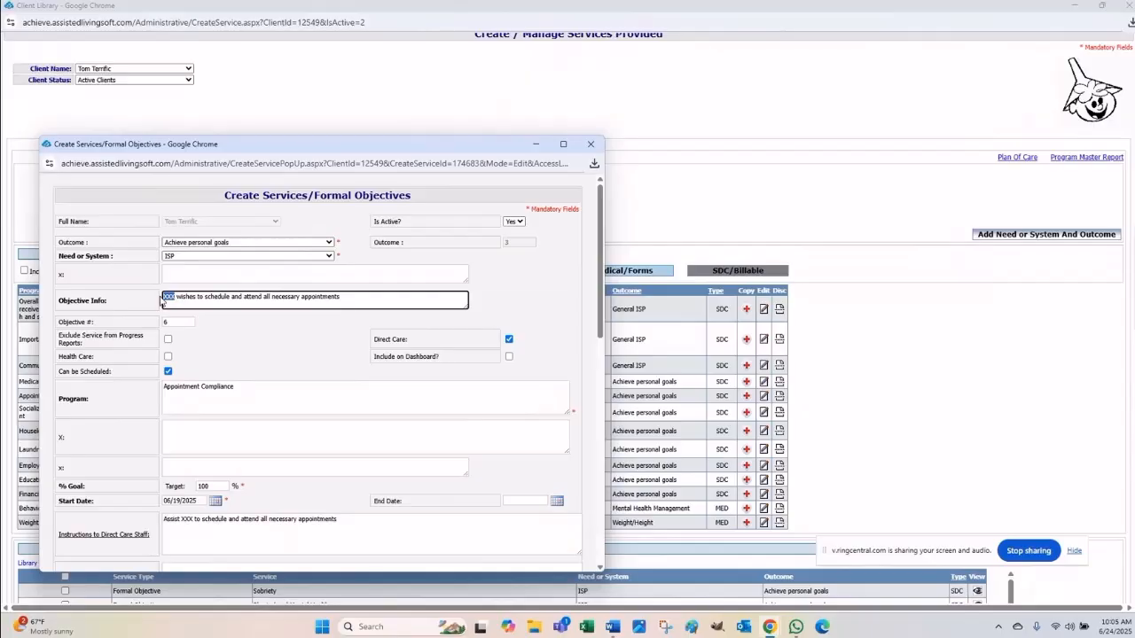
type("Tom")
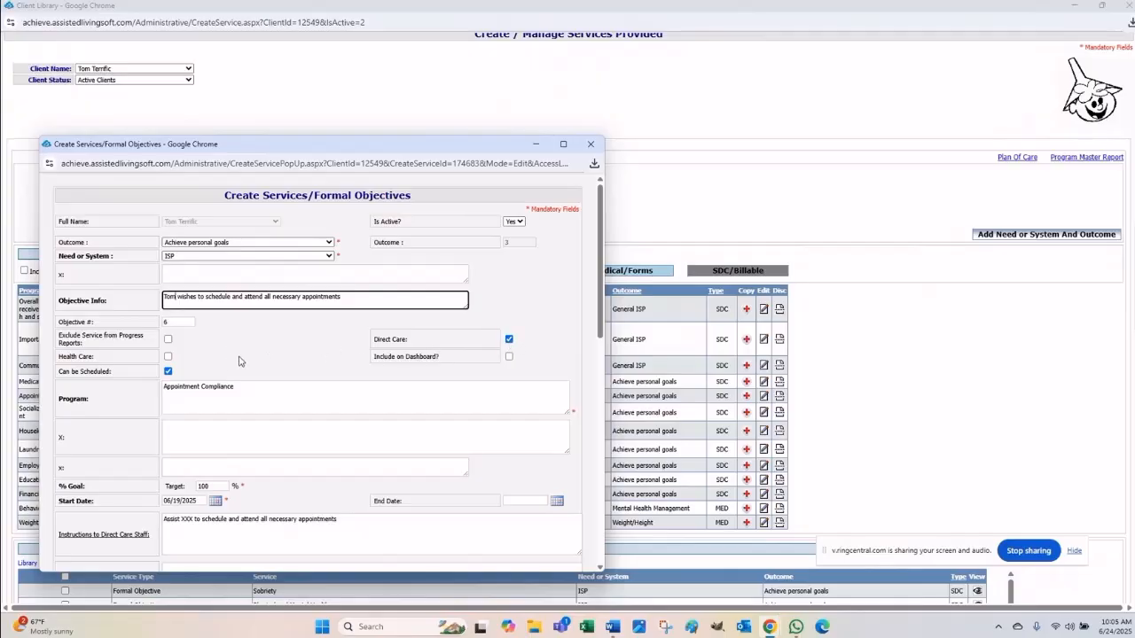
- Change the Program text to "Appointments" and replace XXX in Instructions to Direct Care Staff with the client's first name
scroll(198, 405, "down", 5)
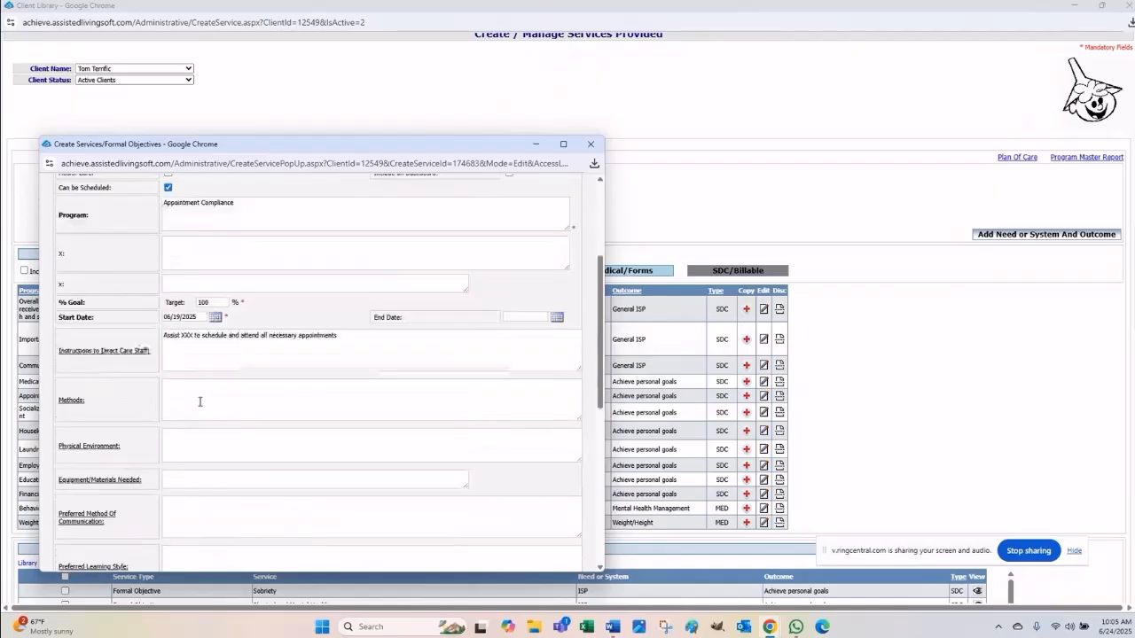
scroll(184, 266, "up", 3)
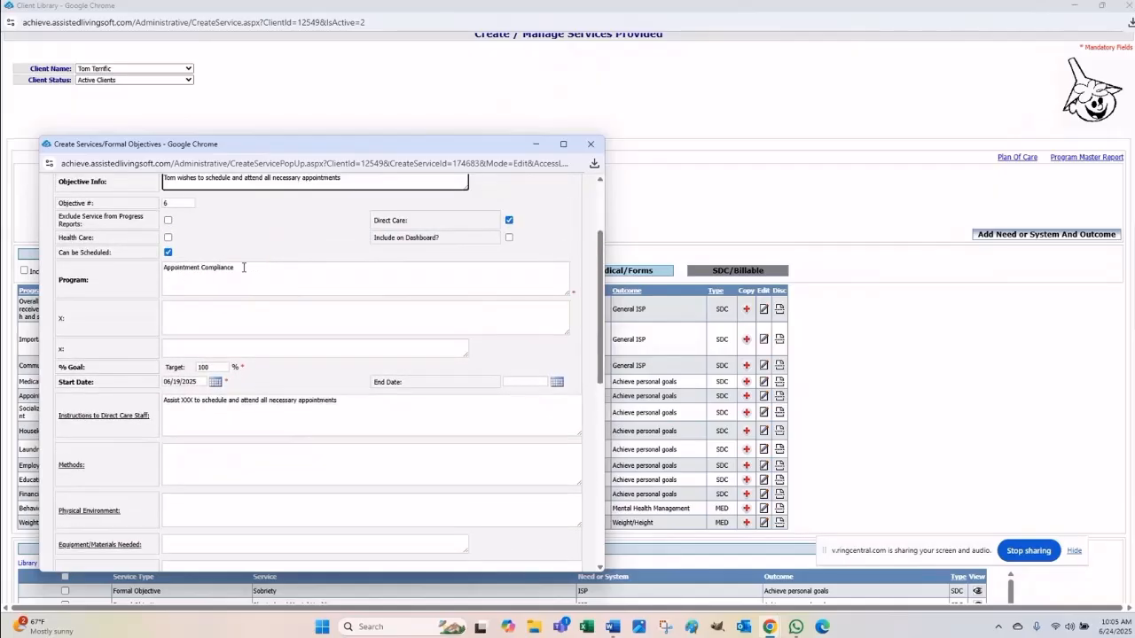
left_click_drag(244, 267, 205, 270)
key("BackSpace")
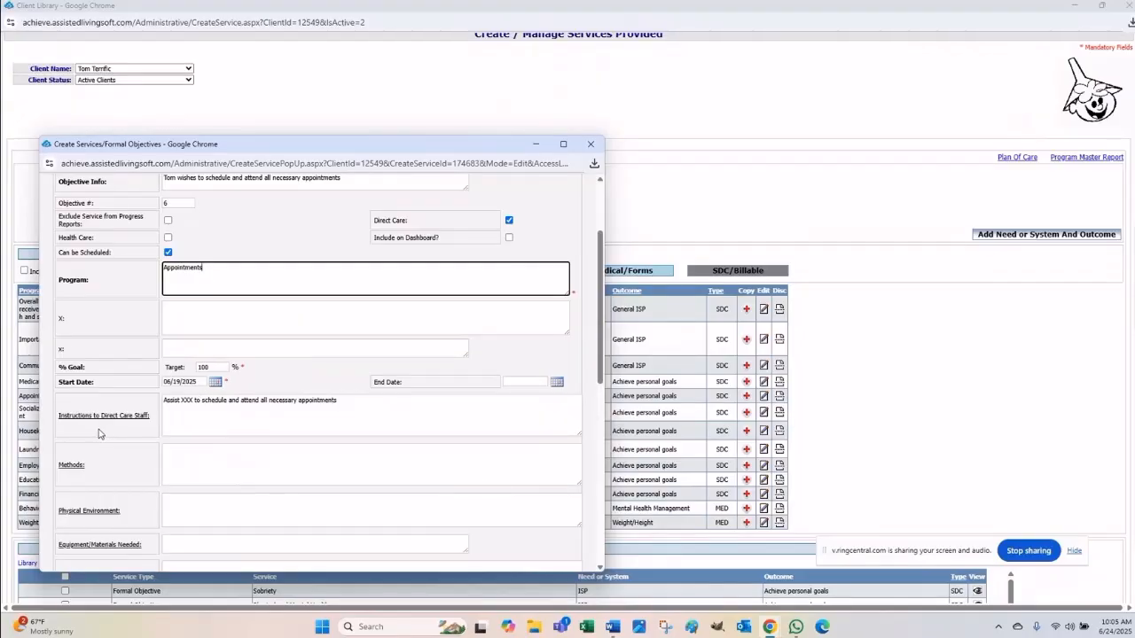
left_click_drag(194, 401, 184, 400)
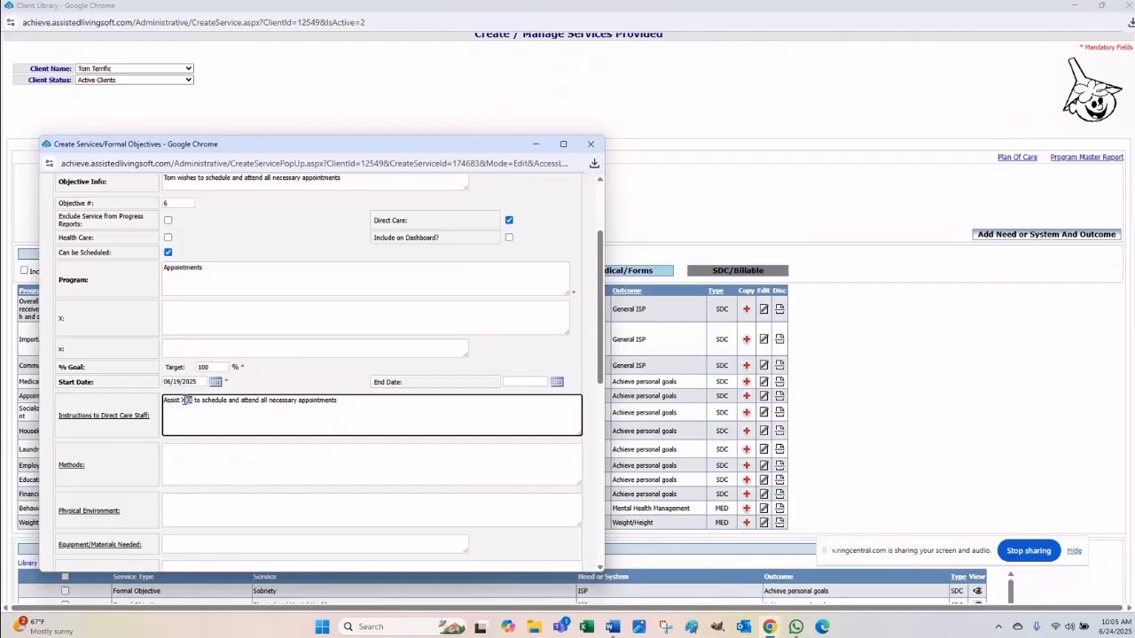
type("Tom")
- Enter "methods" for Methods and "home and community" for Physical Environment
scroll(348, 407, "down", 1)
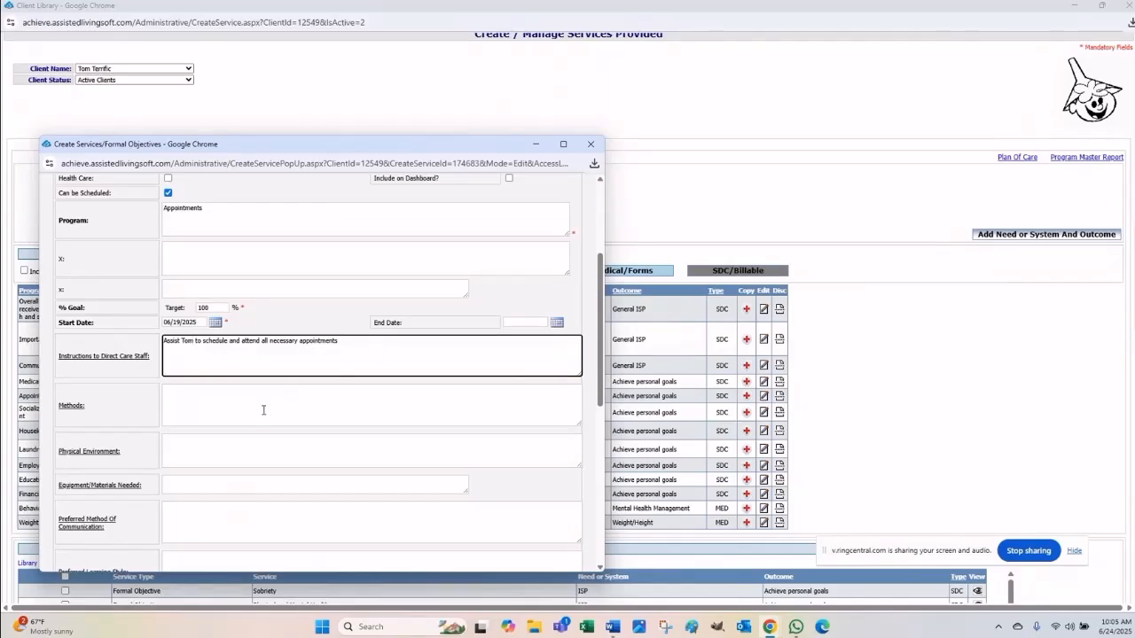
left_click(184, 409)
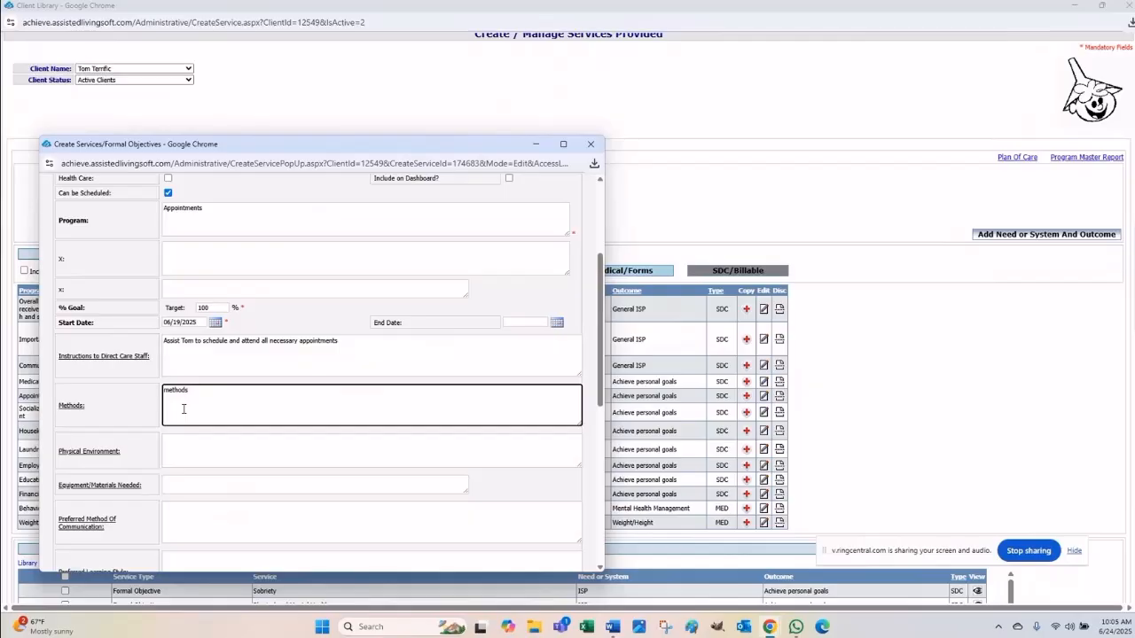
left_click(185, 448)
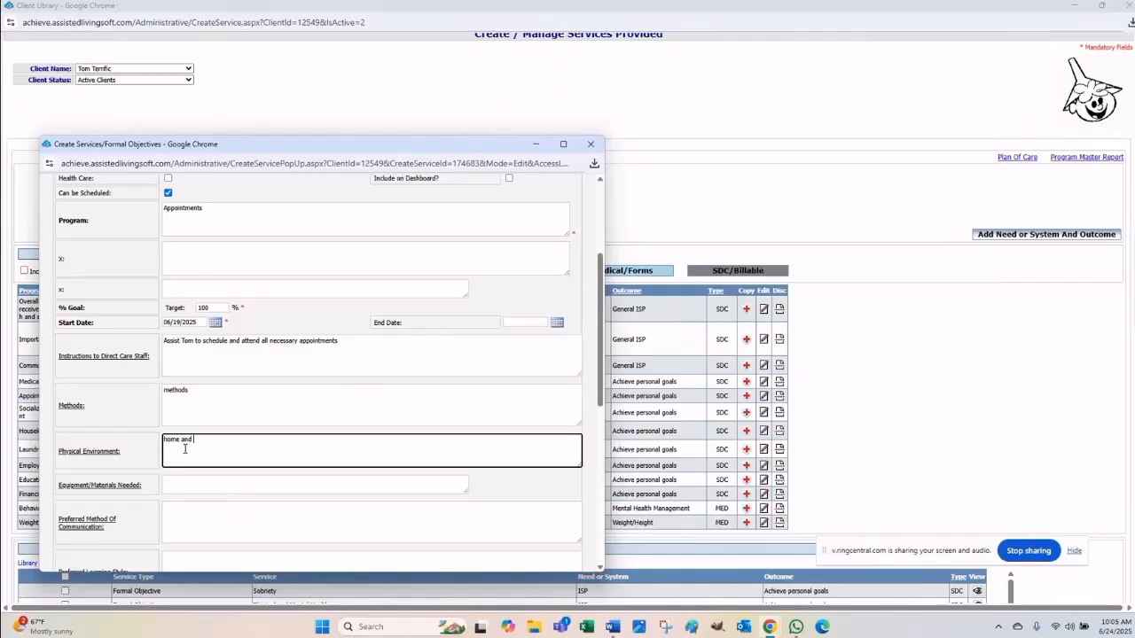
type("home and community")
- Enter "phone internet" for Equipment/Materials, "verbal" for Preferred Method of Communication, "hand over hand" for Preferred Learning Style and "DSP as needed" for Staff Responsible/Schedule
left_click(175, 487)
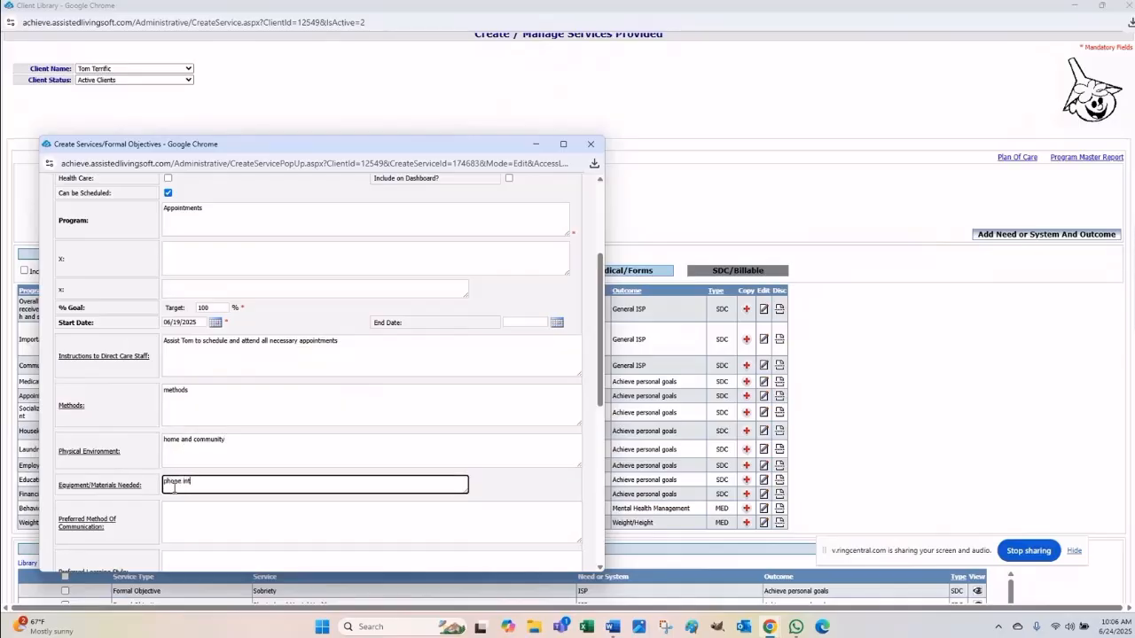
left_click(215, 525)
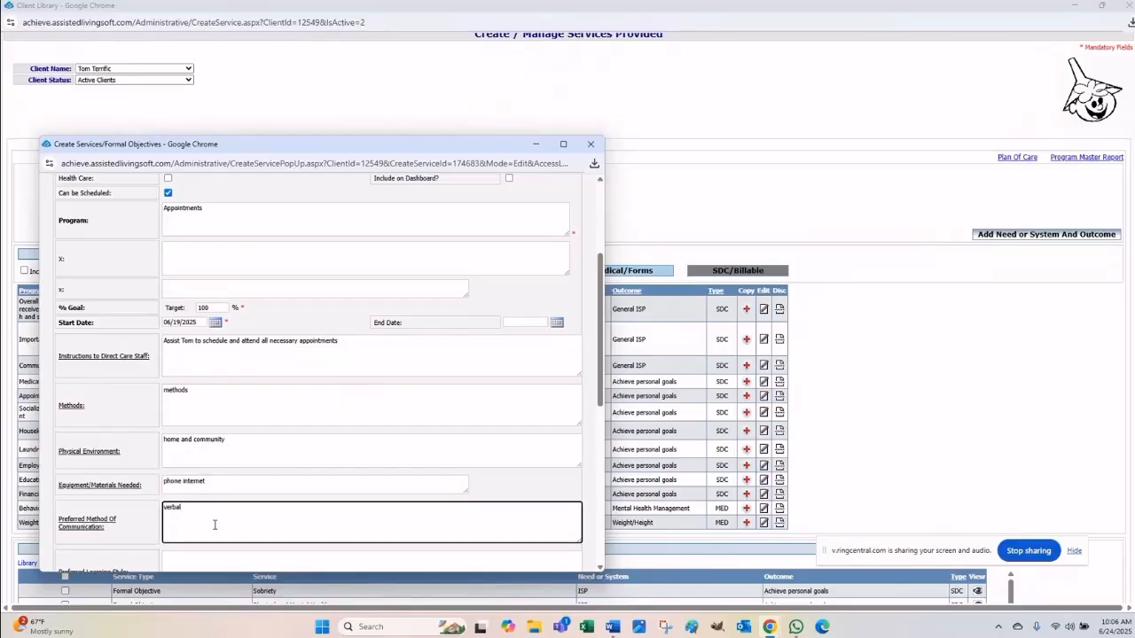
scroll(215, 525, "down", 3)
left_click(207, 334)
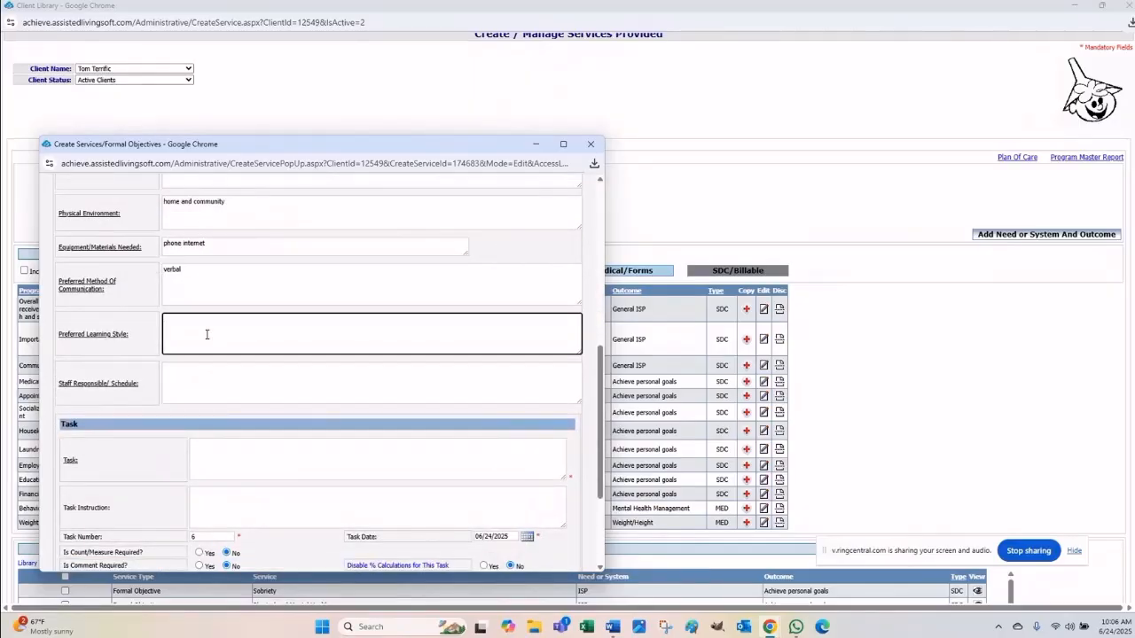
type("hand over hand")
left_click(193, 379)
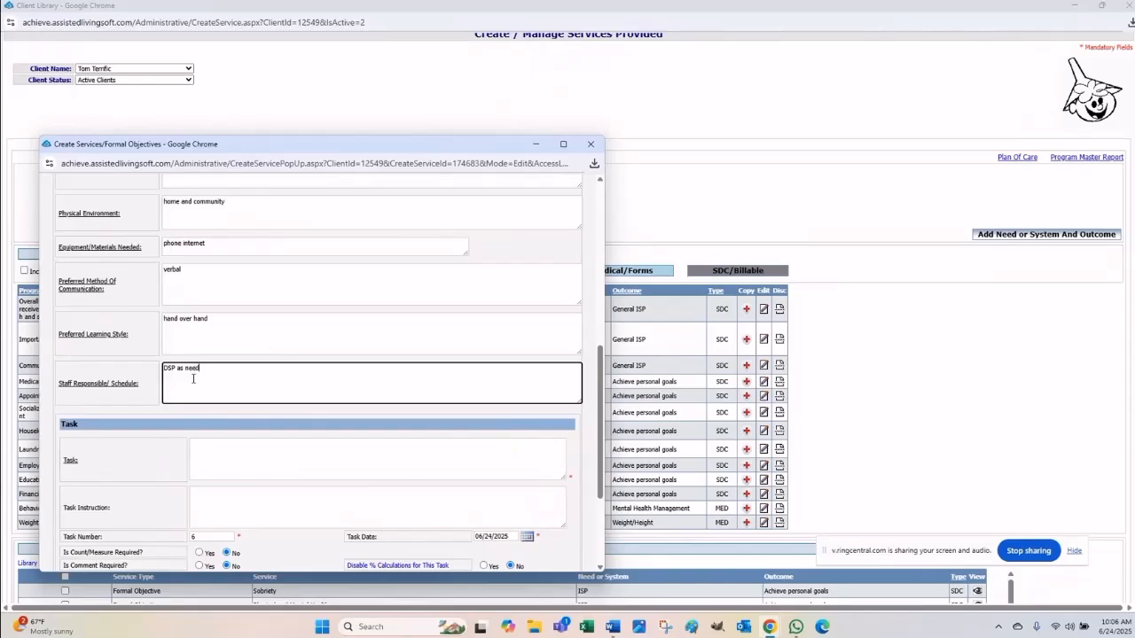
- Review the task and task ratings of the Appointments service and save the updated service
scroll(193, 378, "down", 3)
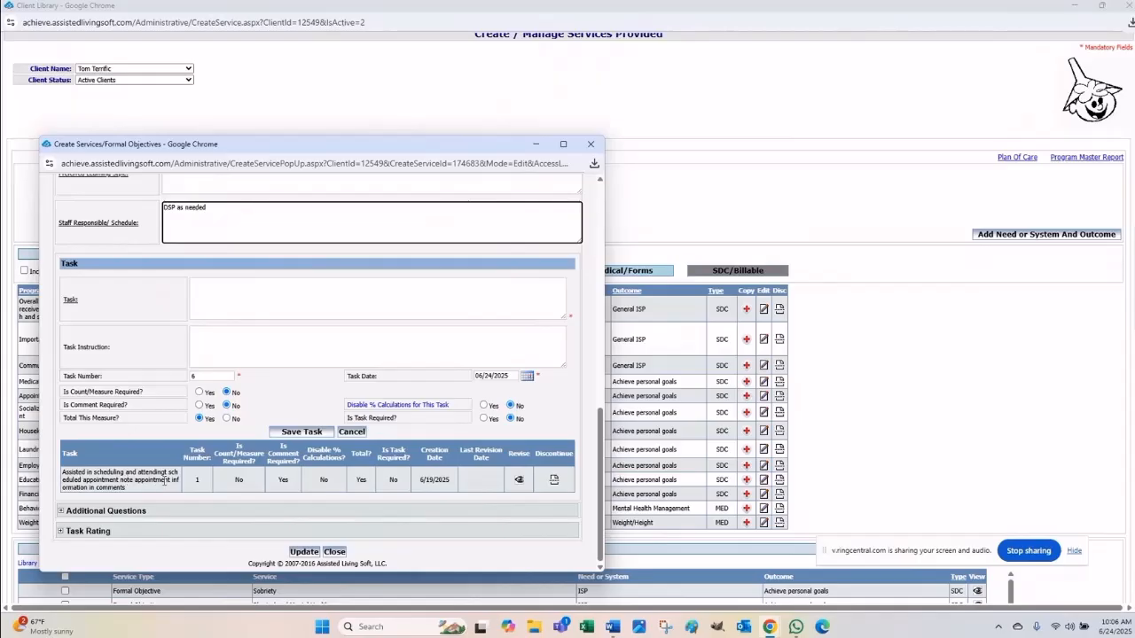
left_click(61, 531)
scroll(364, 382, "down", 2)
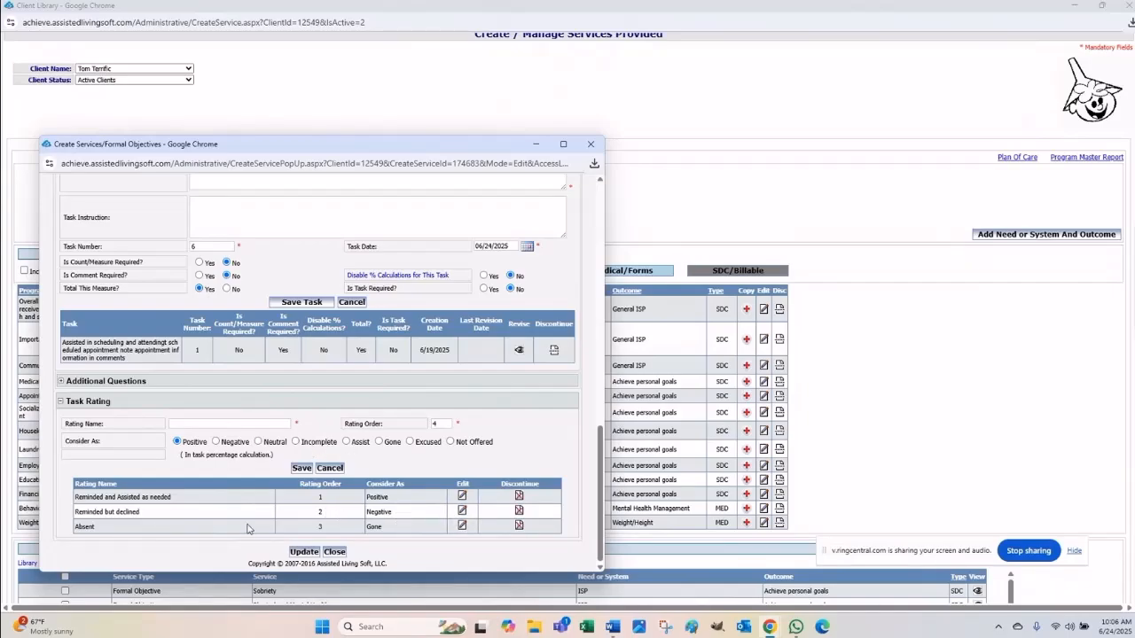
left_click(304, 550)
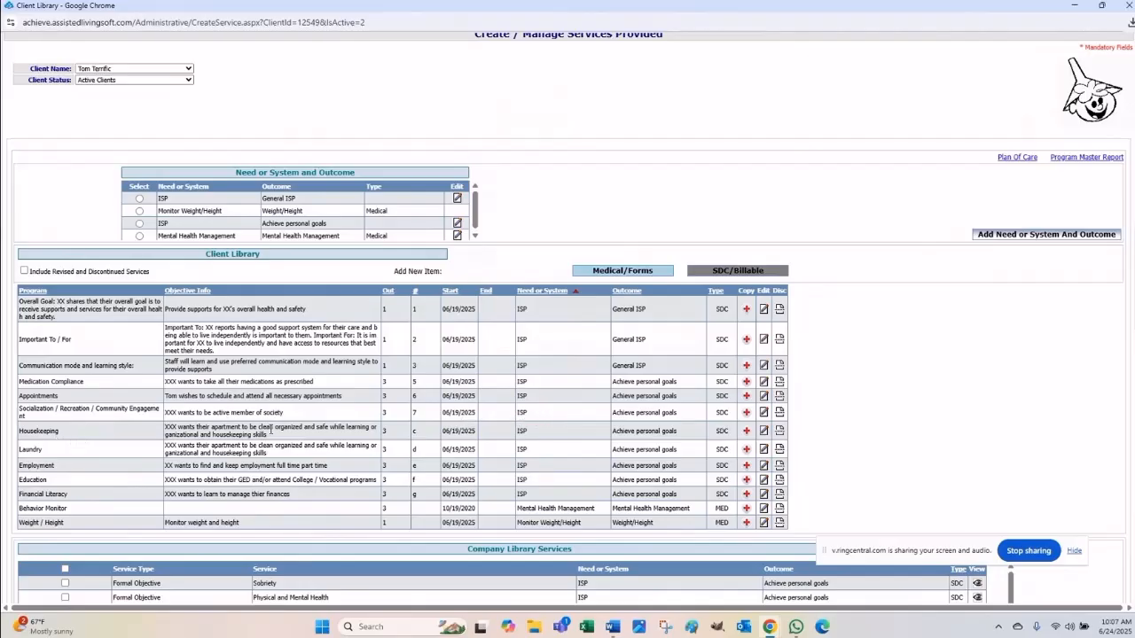
- Open the Housekeeping service for editing and replace the XXX placeholder in Objective Info with the client's first name
left_click(762, 432)
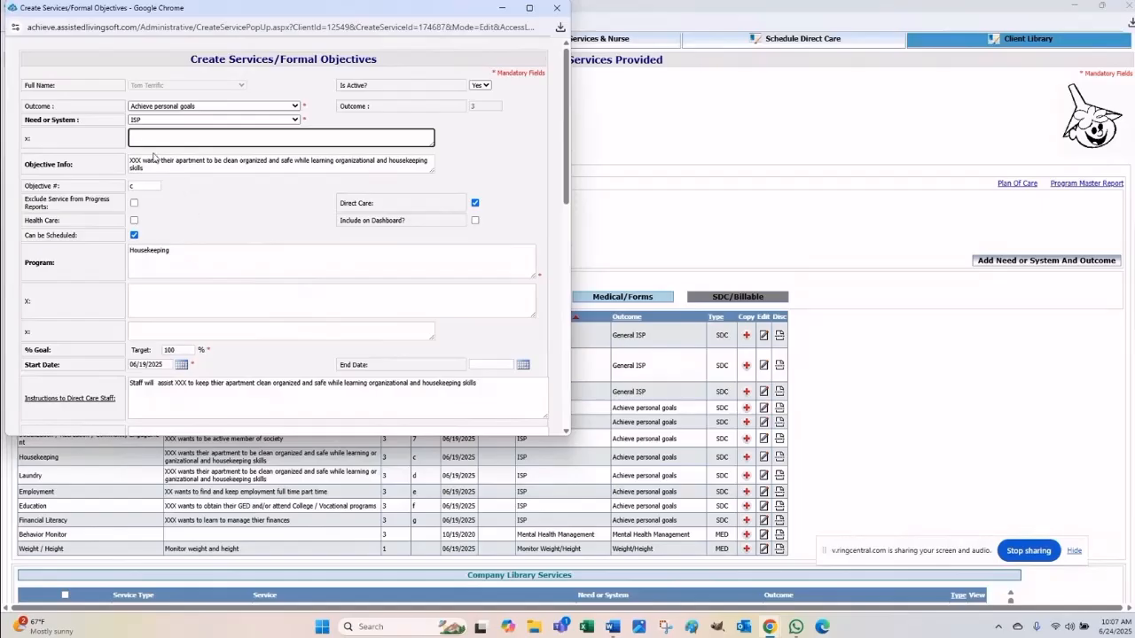
left_click_drag(140, 159, 129, 160)
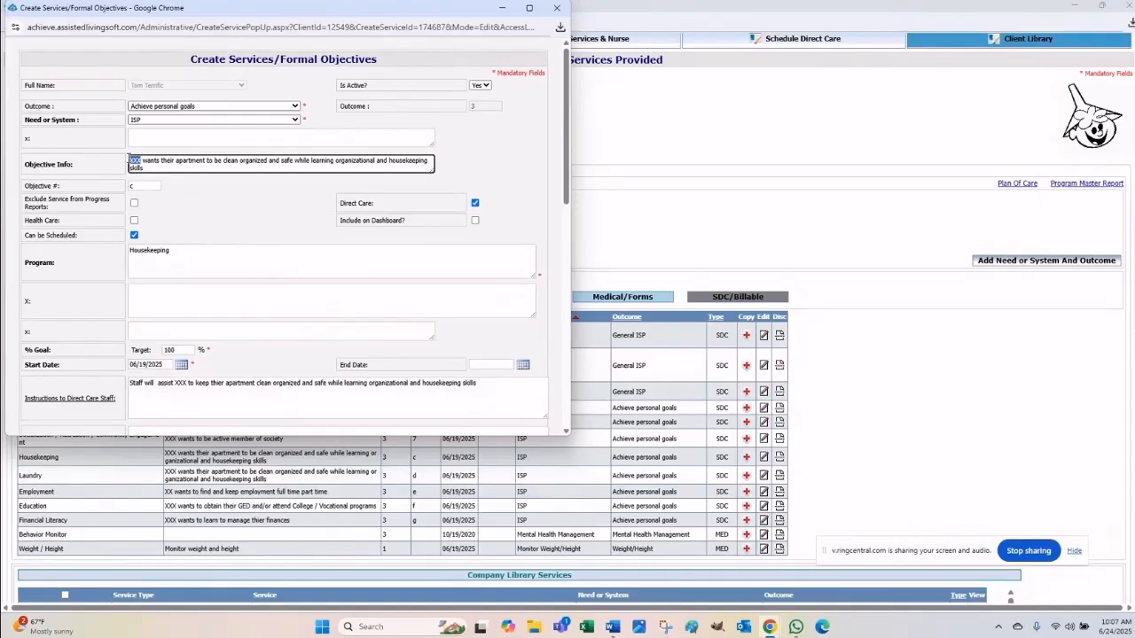
type("J")
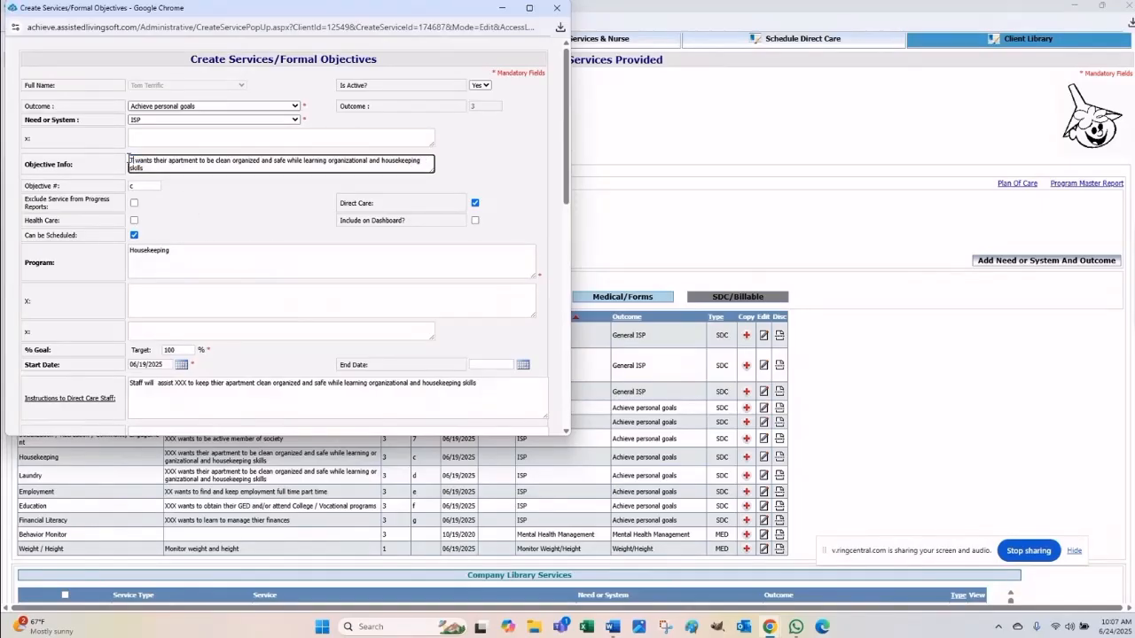
type("om")
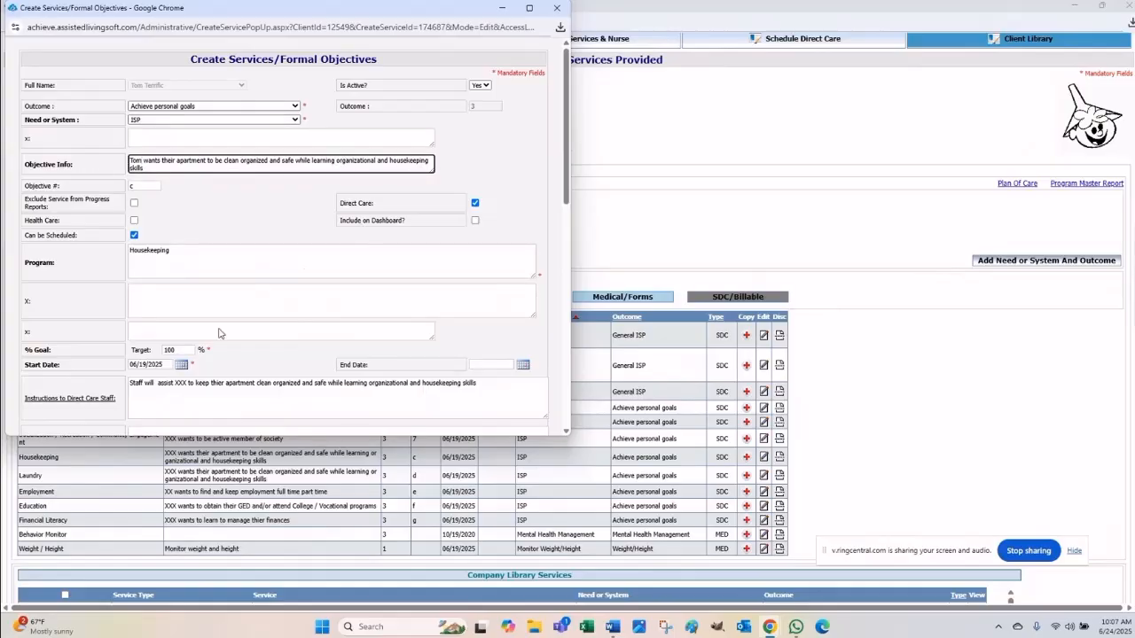
- Replace XXX in the Housekeeping service's Instructions to Direct Care Staff with the client's first name
scroll(219, 333, "down", 2)
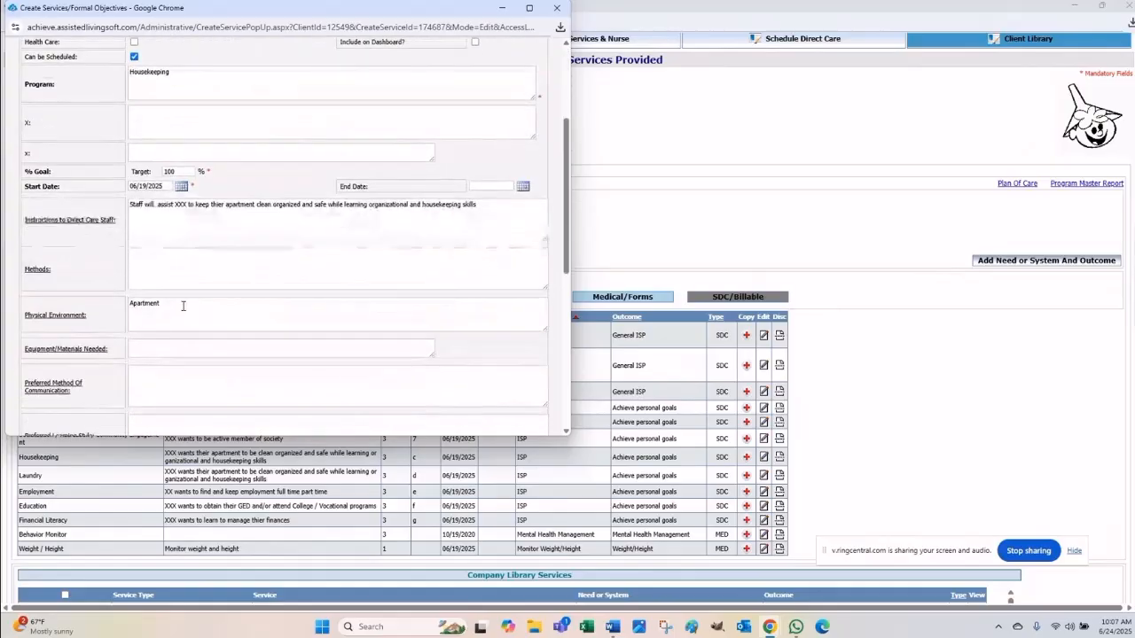
left_click(186, 205)
left_click_drag(187, 205, 176, 204)
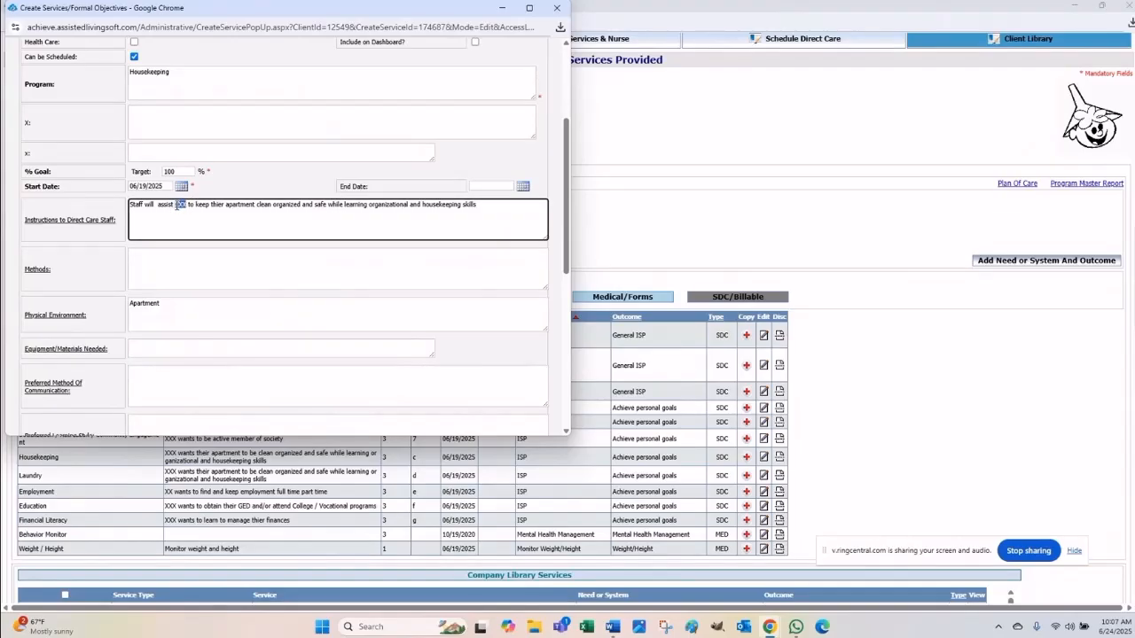
type("Tom")
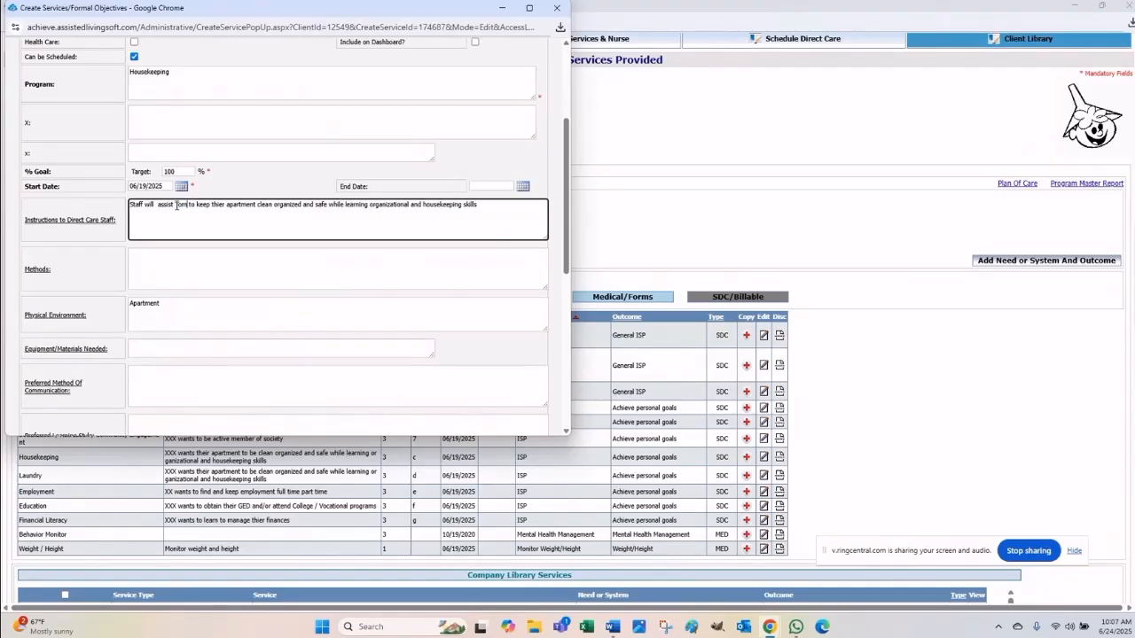
- Review the Housekeeping service's remaining fields, task and task ratings, and save the updated service
scroll(196, 158, "down", 1)
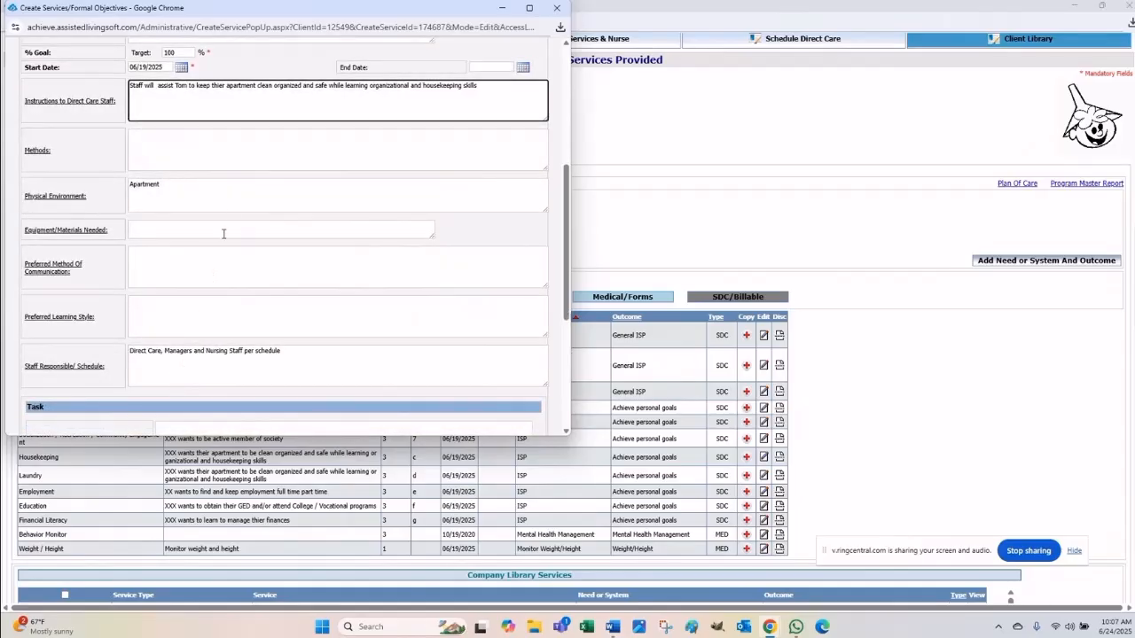
scroll(224, 233, "down", 2)
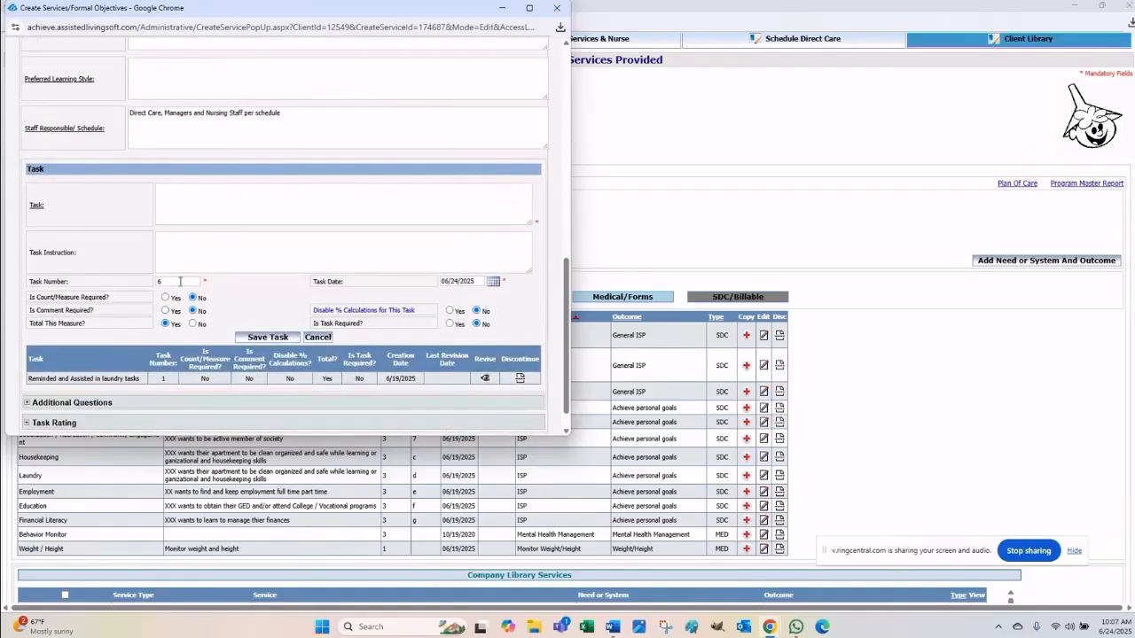
scroll(48, 393, "down", 1)
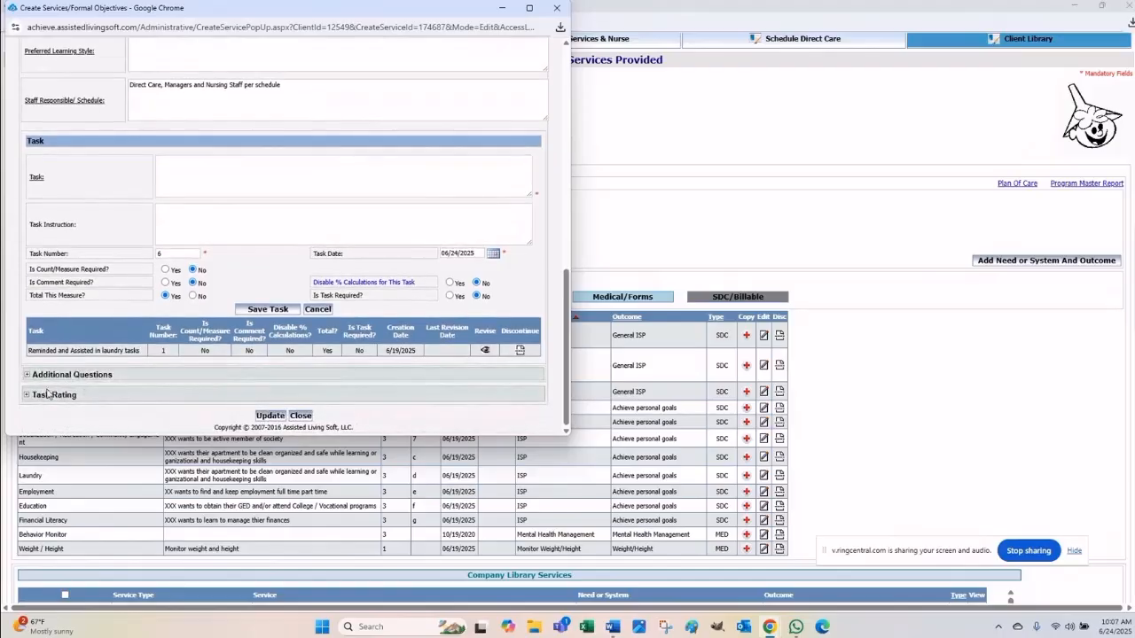
left_click(26, 397)
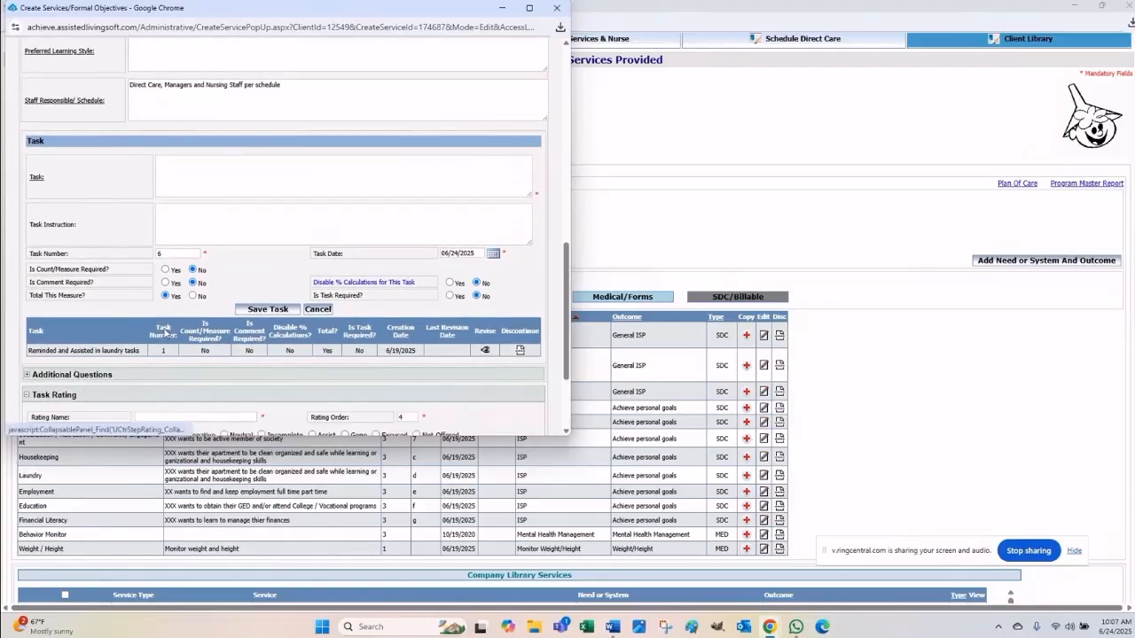
scroll(164, 332, "down", 2)
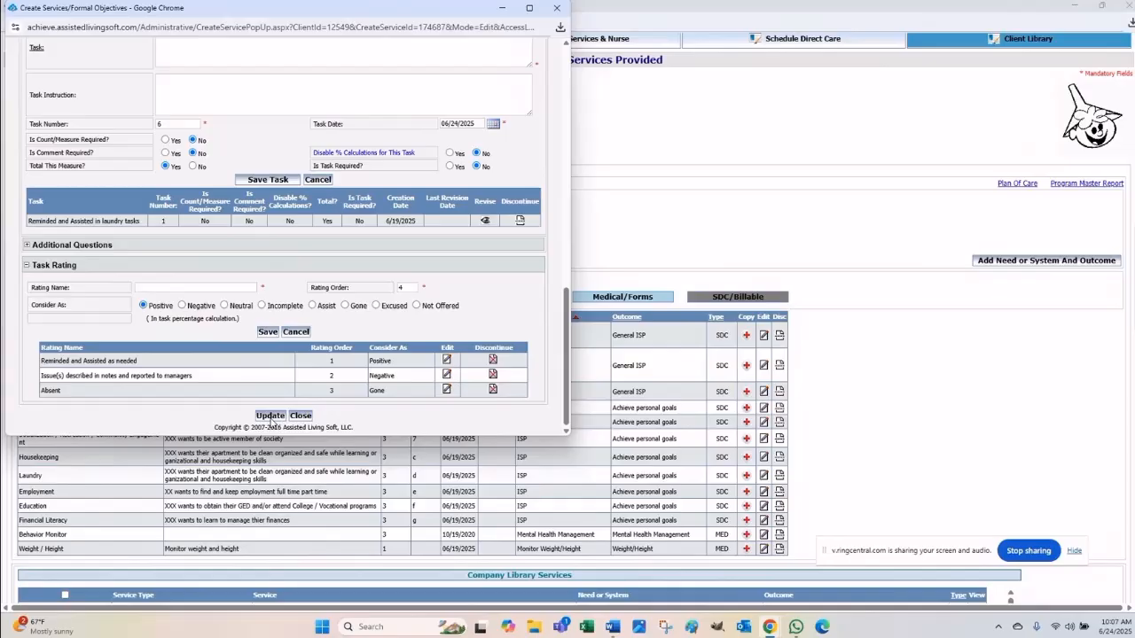
left_click(270, 416)
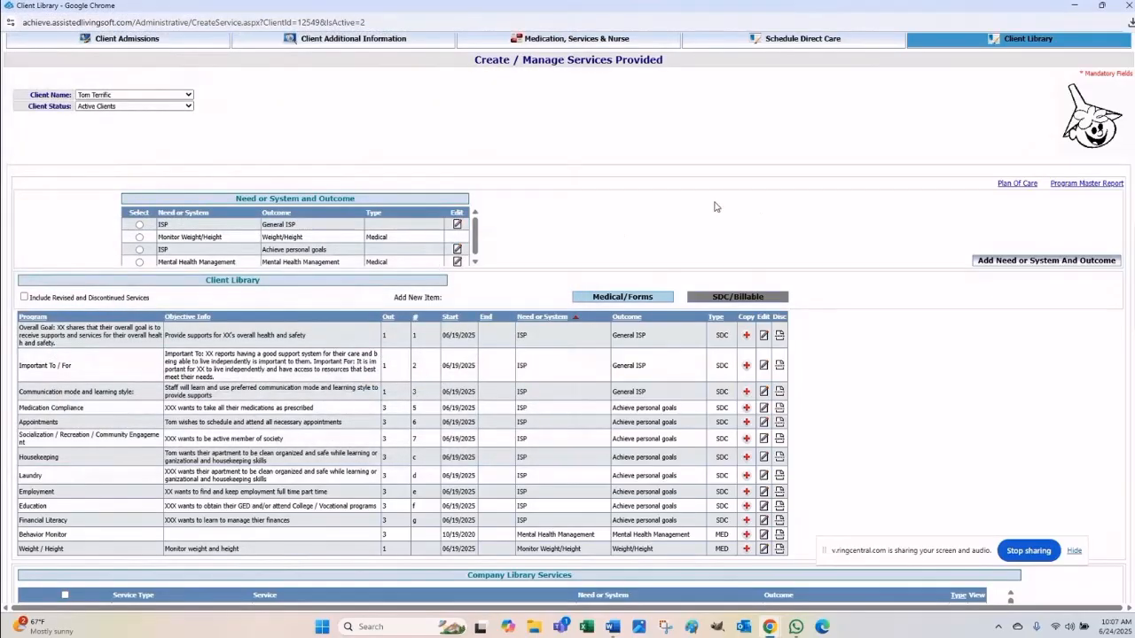
- Go to the client's direct care scheduling page, choose Housekeeping as the service to schedule, and enter 03:00 PM as Time 1
scroll(701, 209, "up", 2)
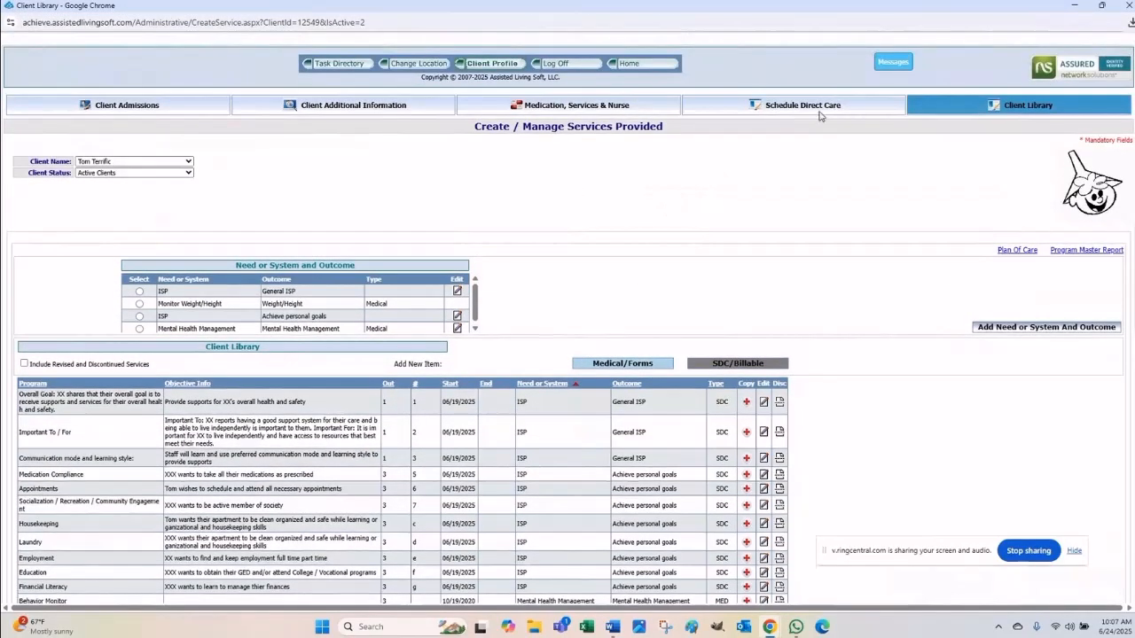
left_click(758, 112)
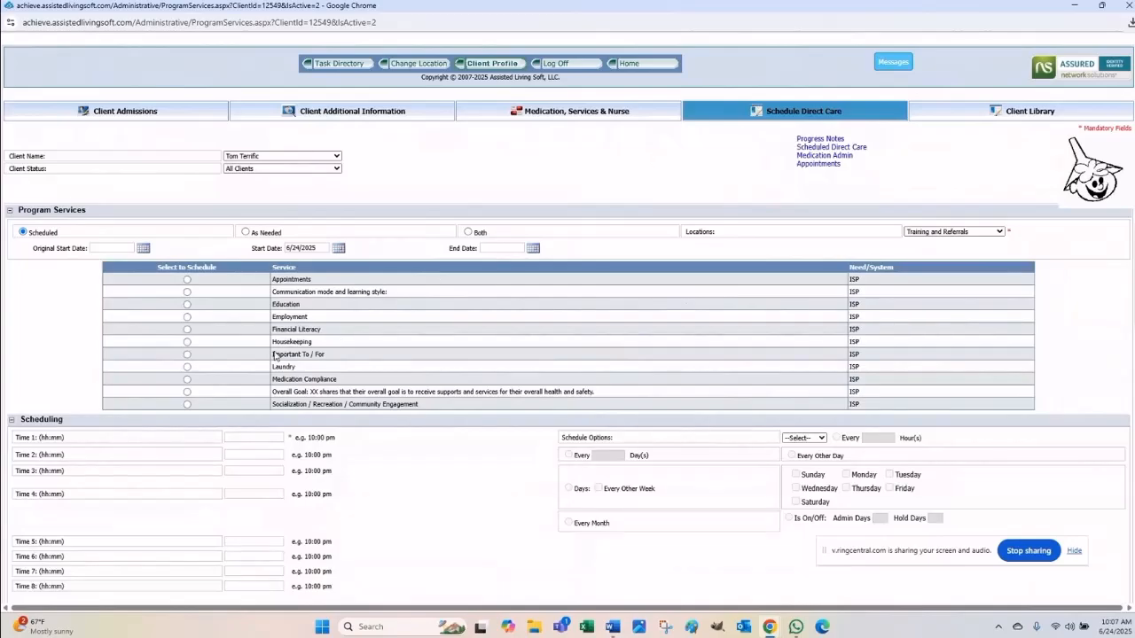
left_click(187, 342)
left_click(235, 437)
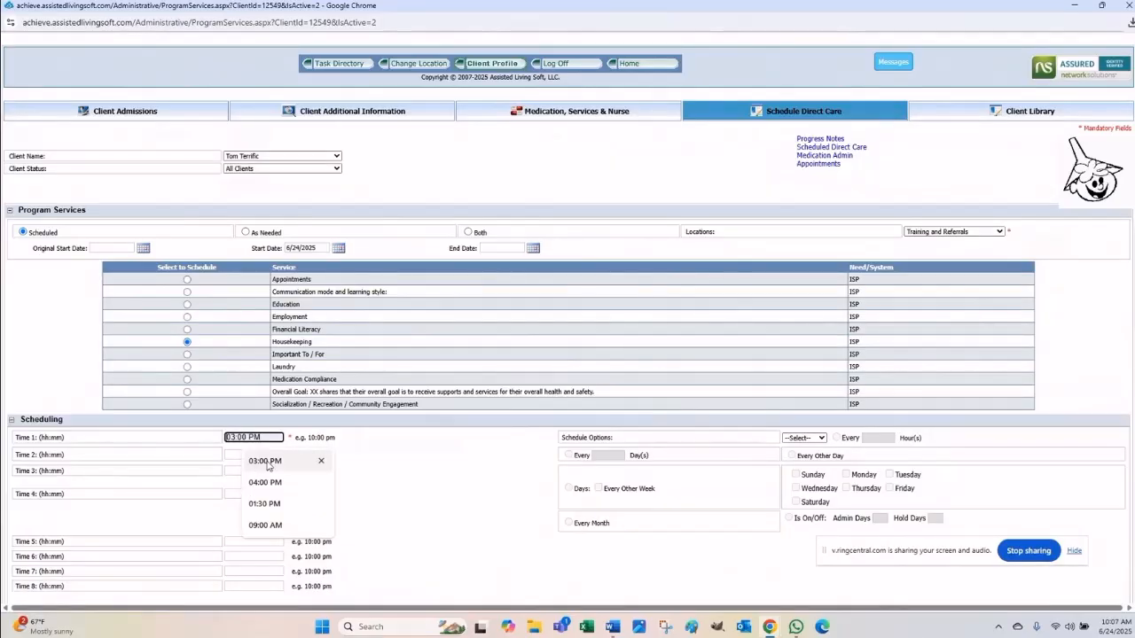
left_click(268, 463)
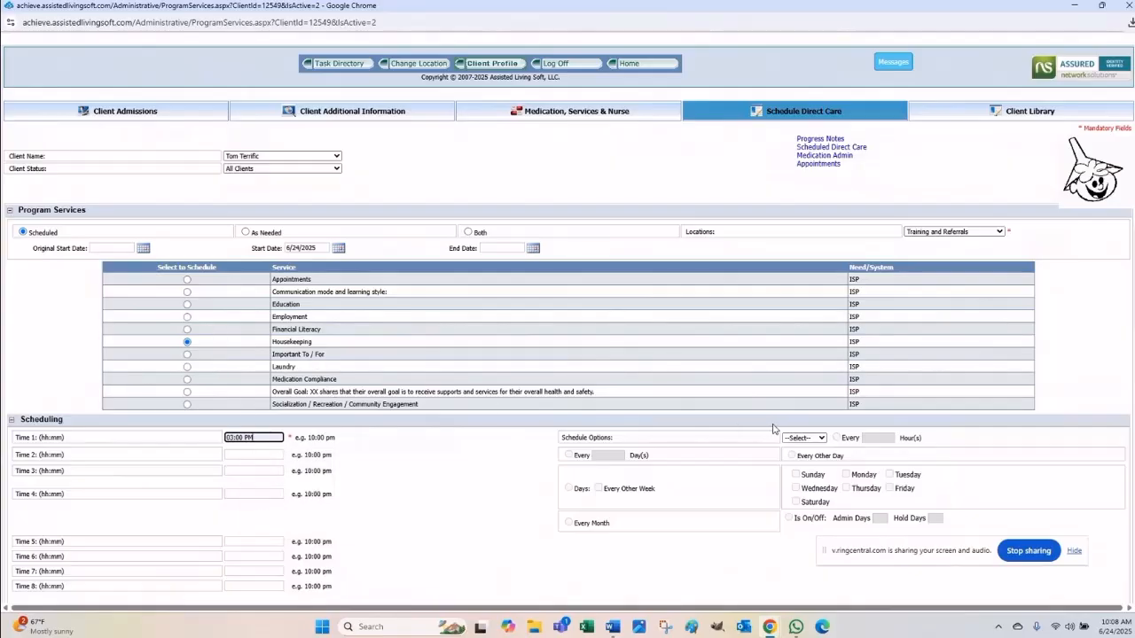
- Set the Housekeeping schedule option to Other Time, repeating on Monday, Wednesday and Friday
left_click(821, 438)
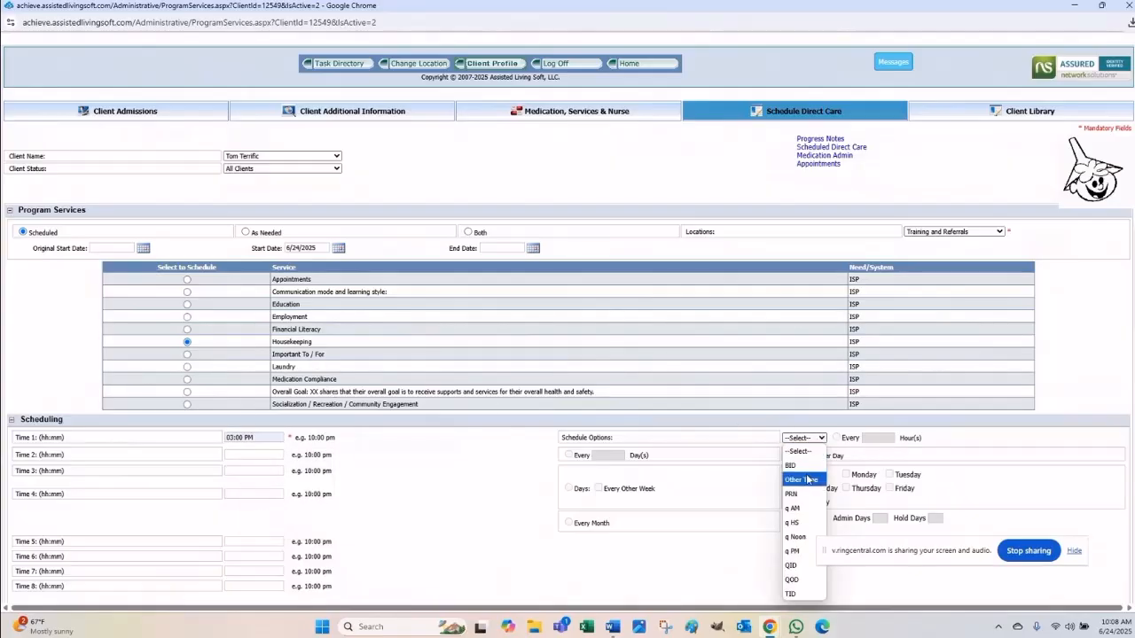
left_click(805, 478)
left_click(569, 488)
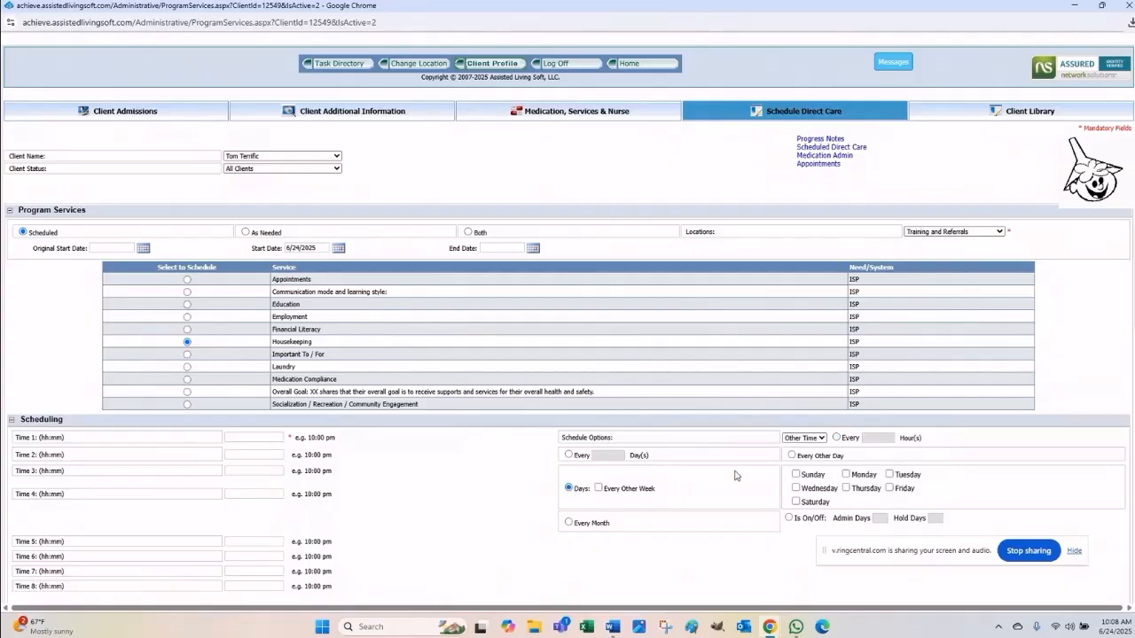
left_click(846, 475)
left_click(795, 487)
left_click(890, 489)
- Set Time 1 to 03:00 PM again and insert the Housekeeping schedule record
left_click(235, 438)
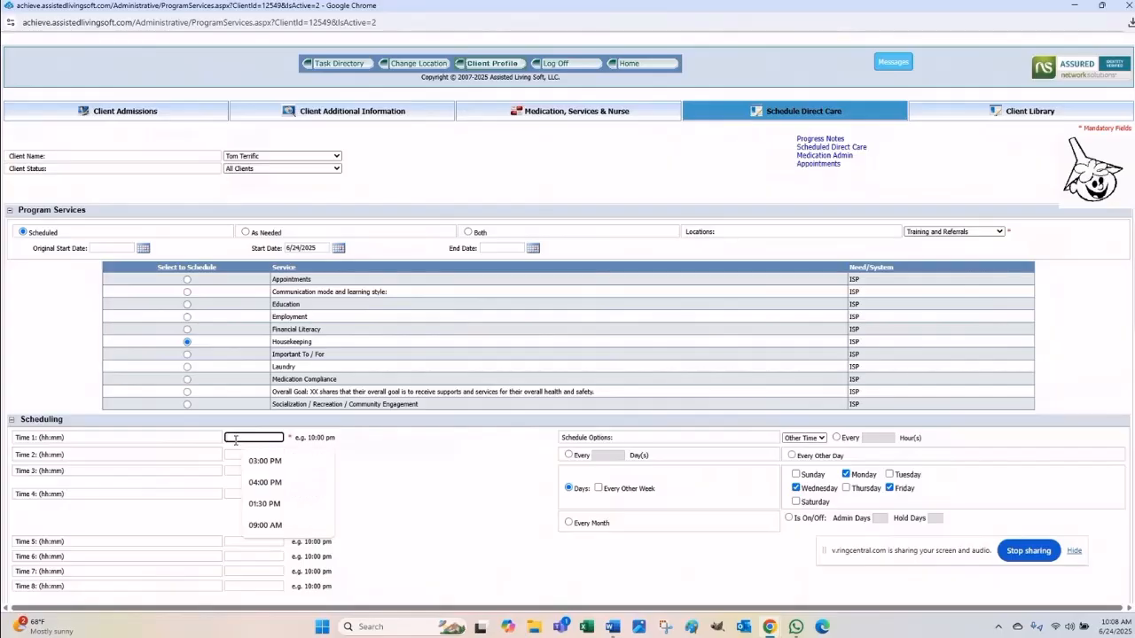
left_click(255, 466)
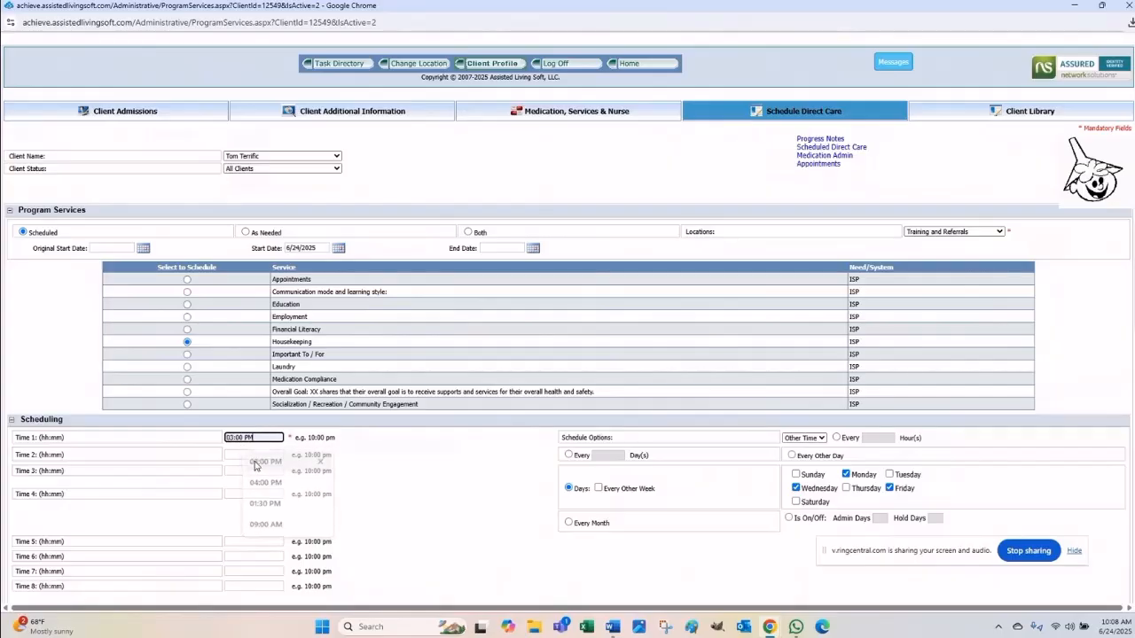
scroll(496, 524, "down", 3)
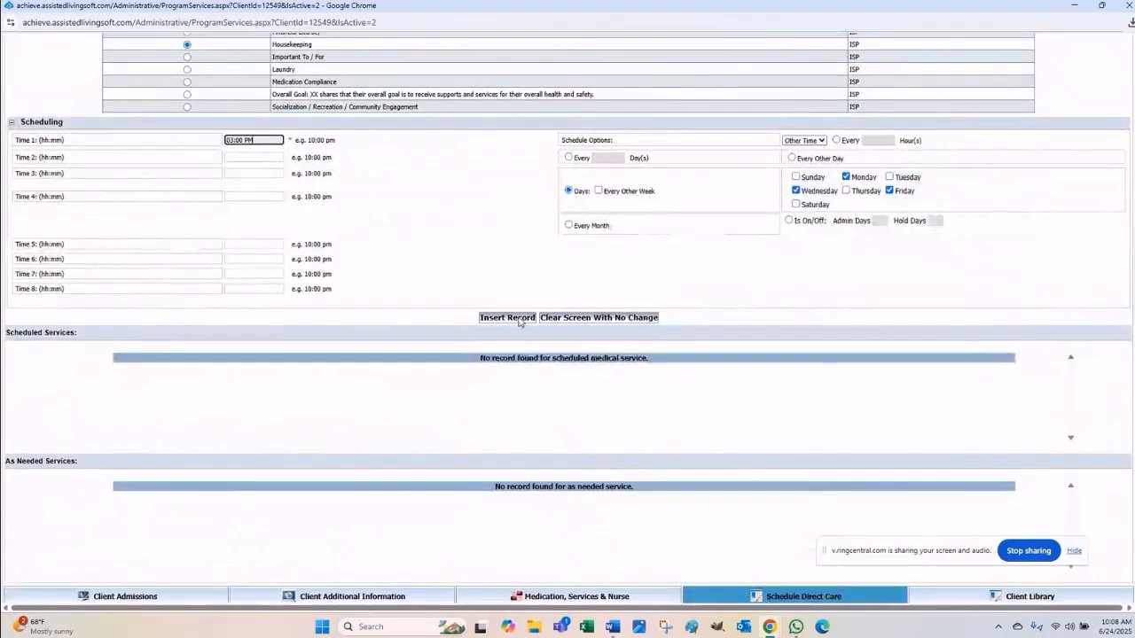
left_click(507, 317)
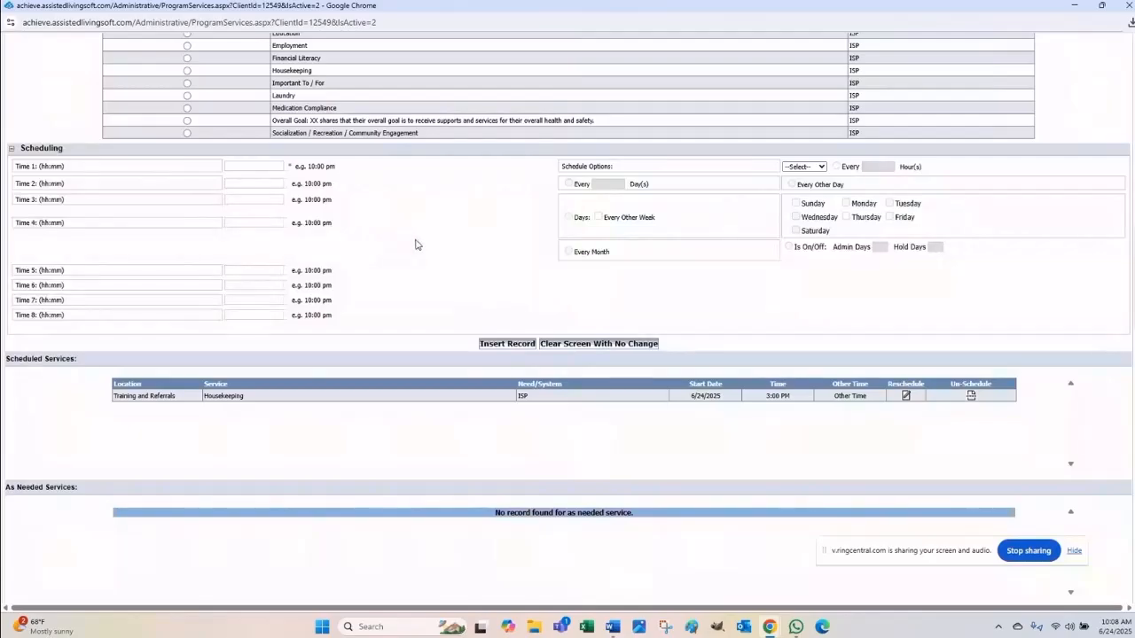
- Add the Appointments service as an As Needed service for the client and insert the record
scroll(424, 250, "up", 3)
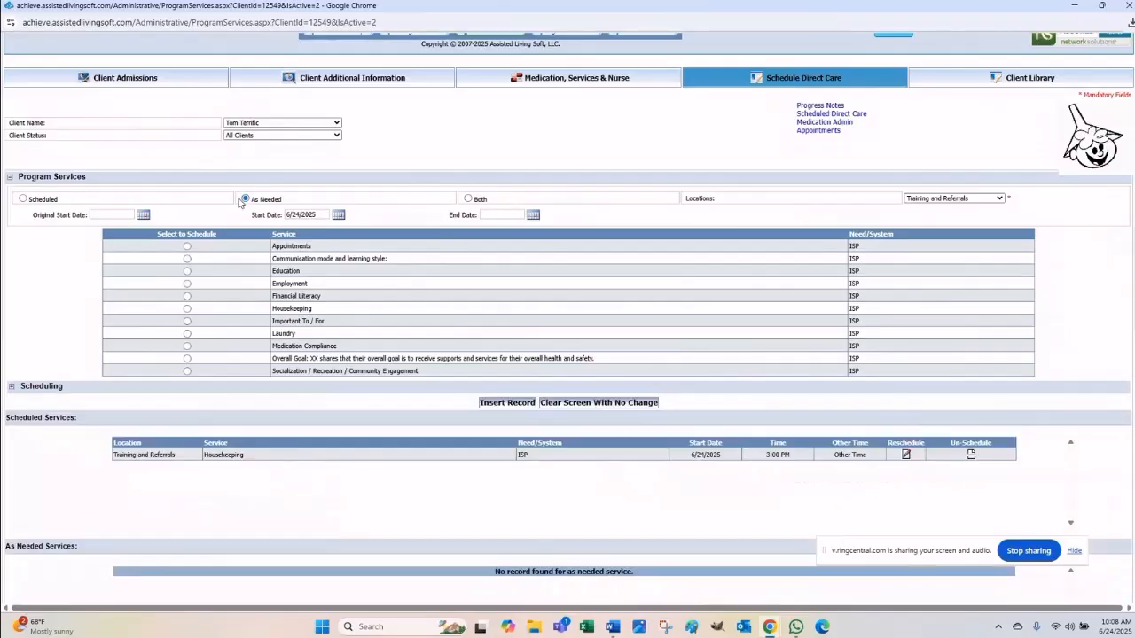
left_click(187, 247)
left_click(507, 402)
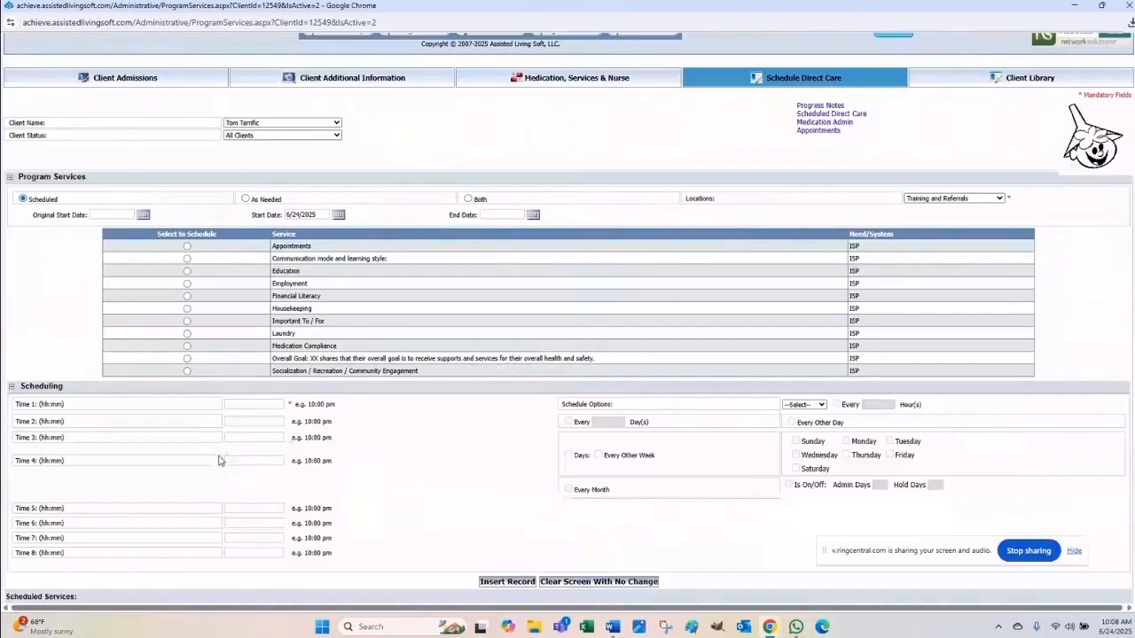
- View the client's Scheduled Direct Care charting page and return to the client's admissions profile
scroll(807, 186, "up", 1)
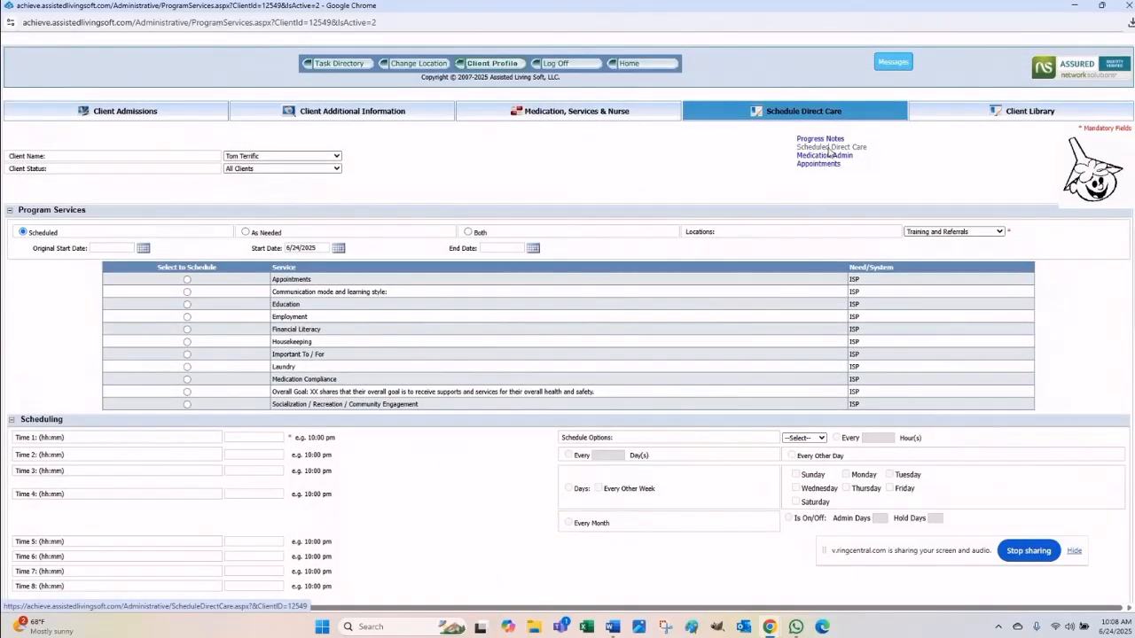
left_click(829, 147)
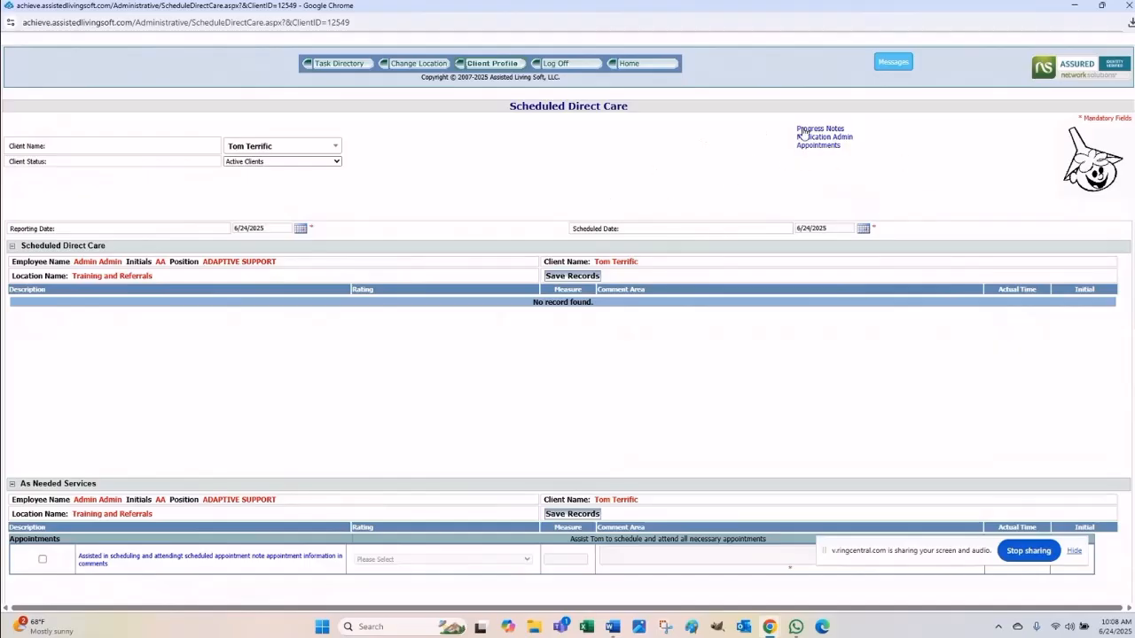
left_click(1093, 163)
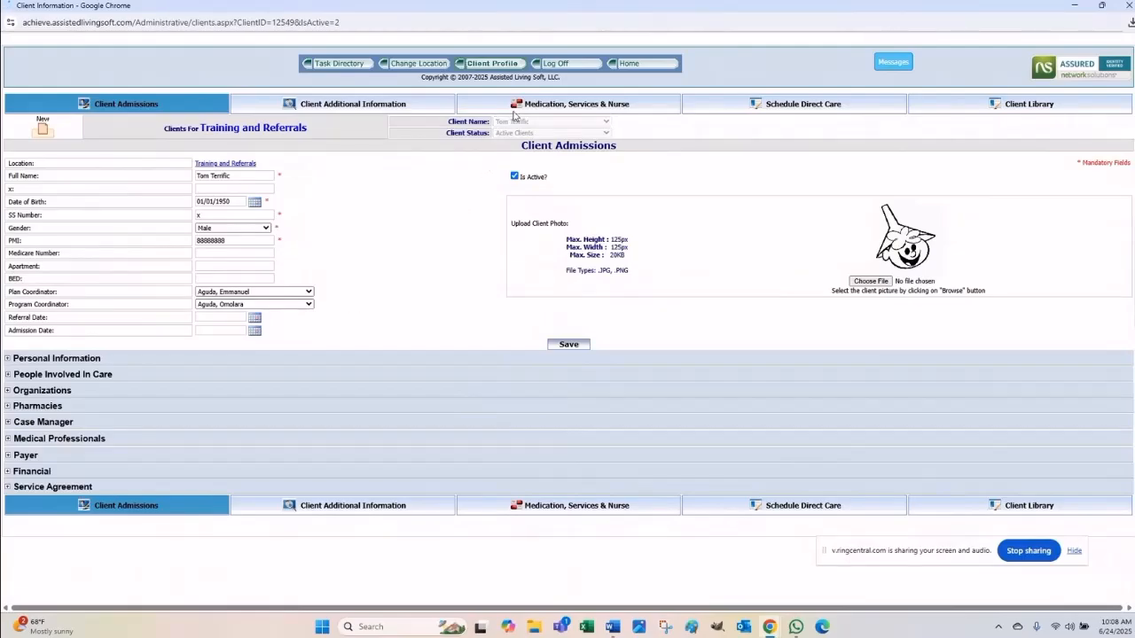
- Reschedule the client's Housekeeping service to also repeat on Tuesday, and update the schedule record
left_click(532, 105)
left_click(748, 110)
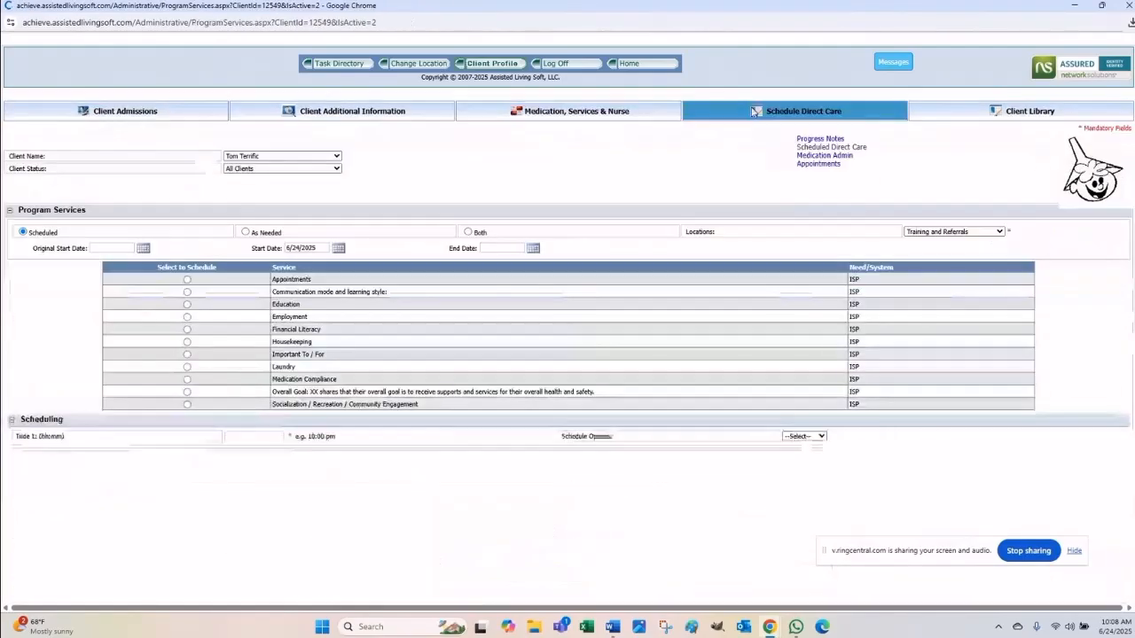
scroll(376, 359, "down", 3)
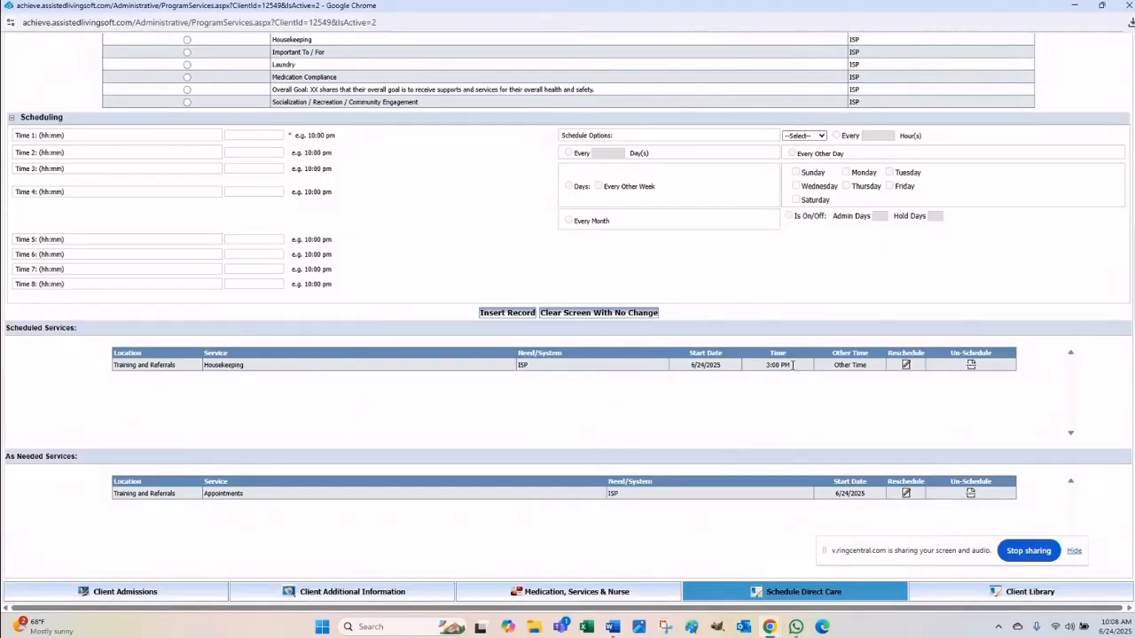
left_click(906, 366)
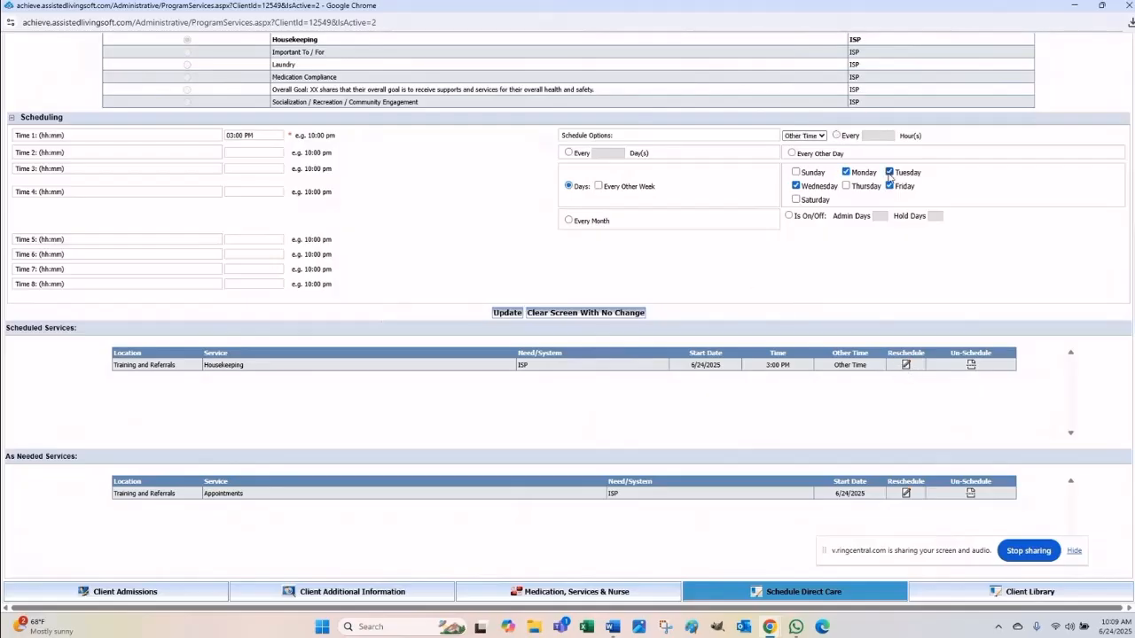
left_click(507, 313)
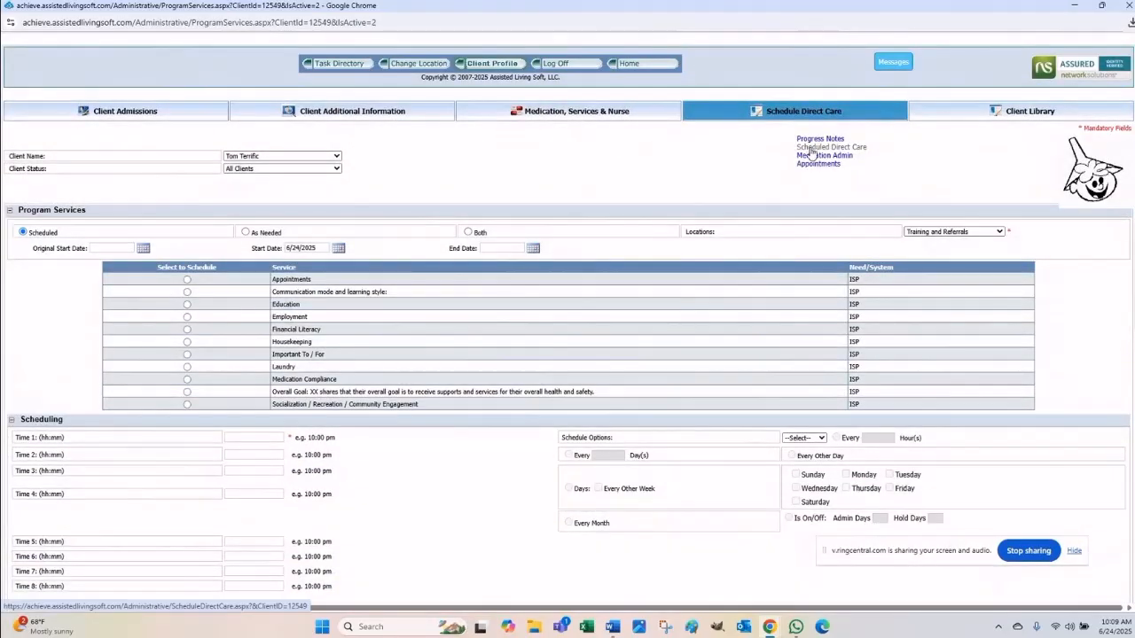
- Chart the Housekeeping laundry task in Scheduled Direct Care with the rating Reminded and Assisted as needed, and save the record
left_click(812, 148)
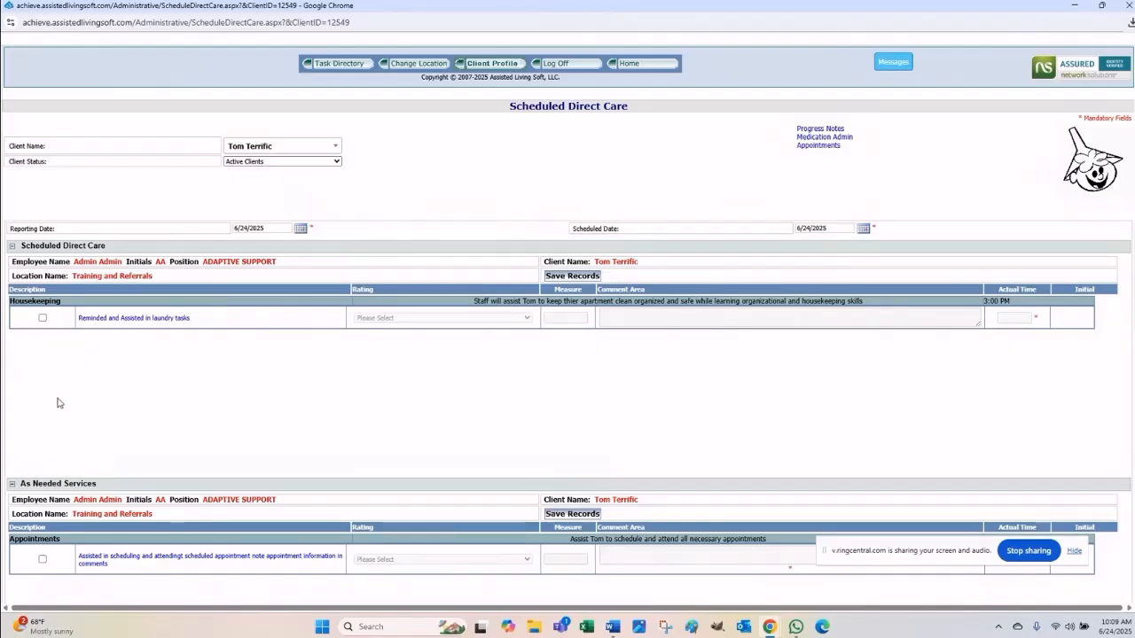
left_click(42, 318)
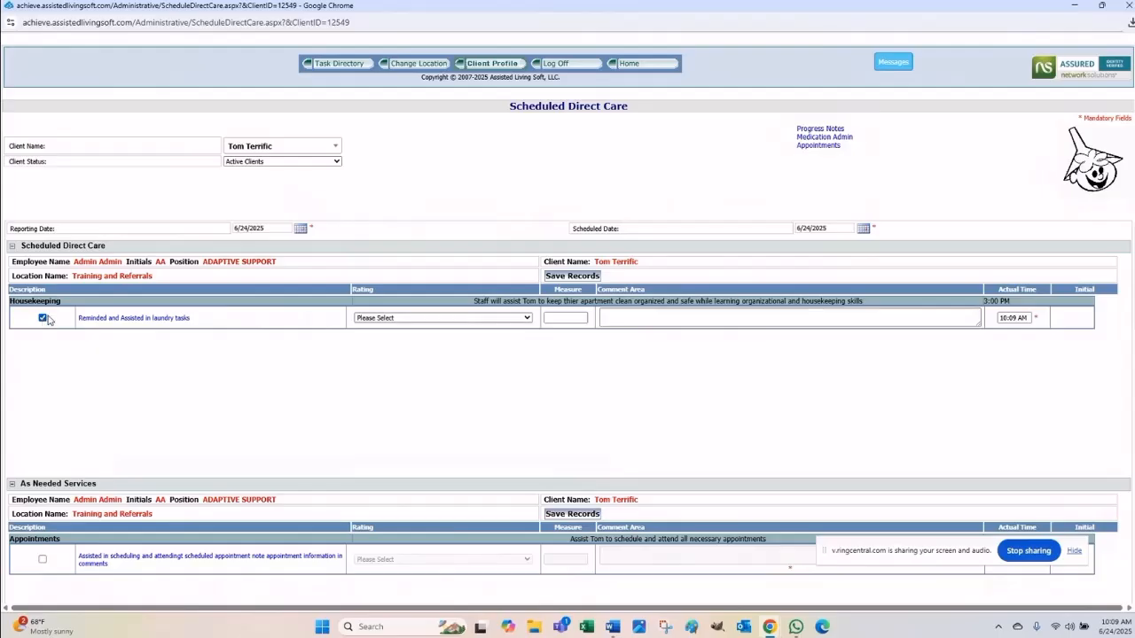
left_click(523, 321)
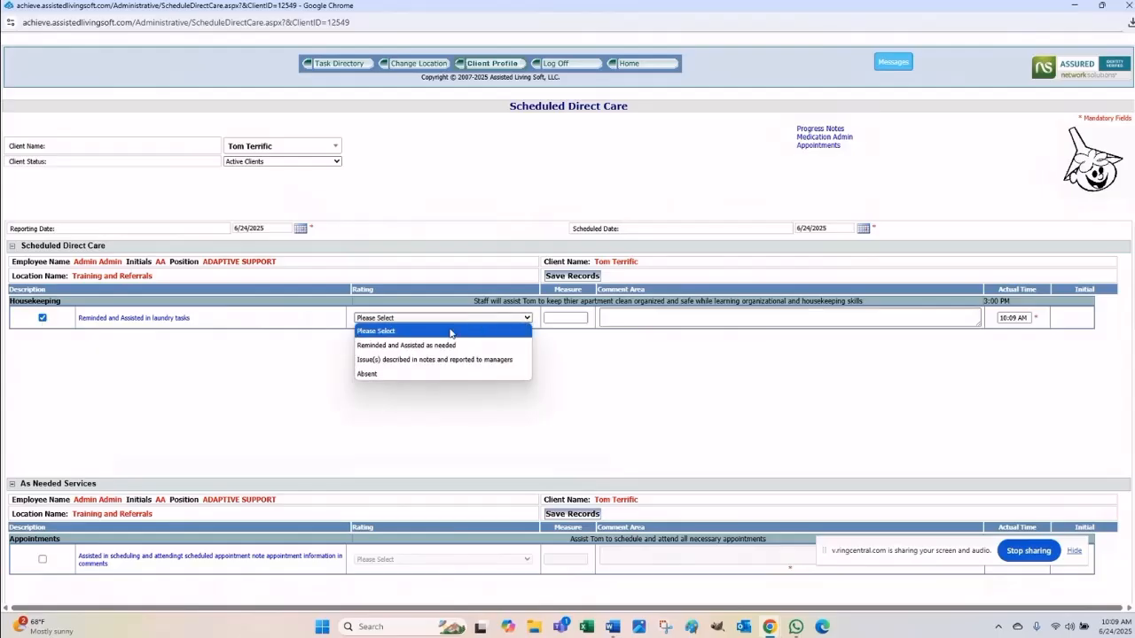
left_click(390, 346)
left_click(629, 321)
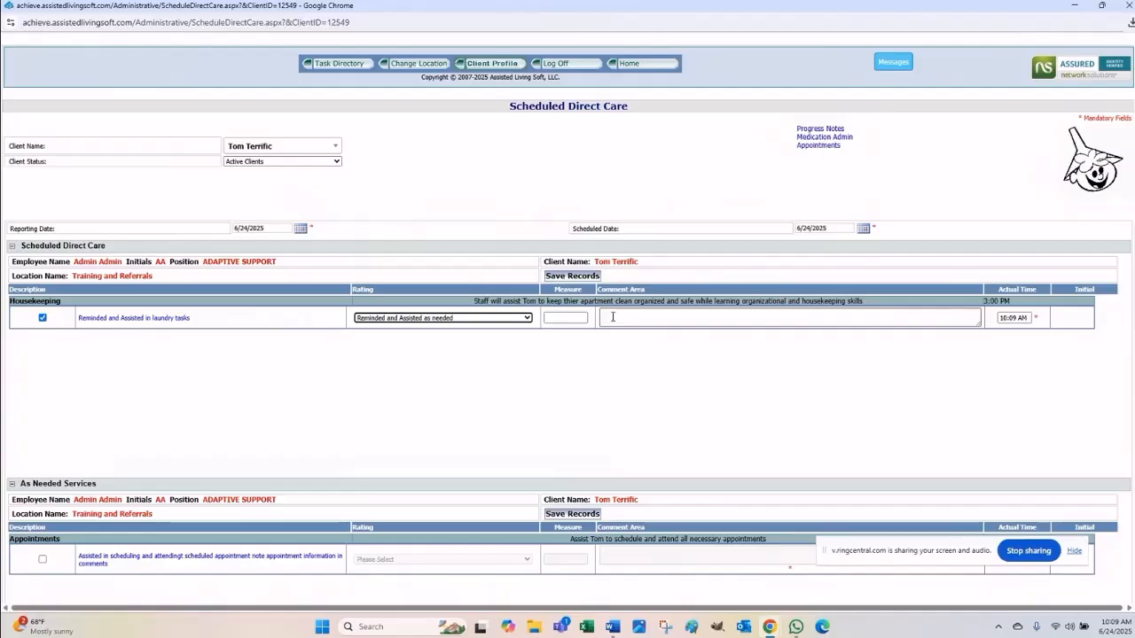
mouse_move(633, 300)
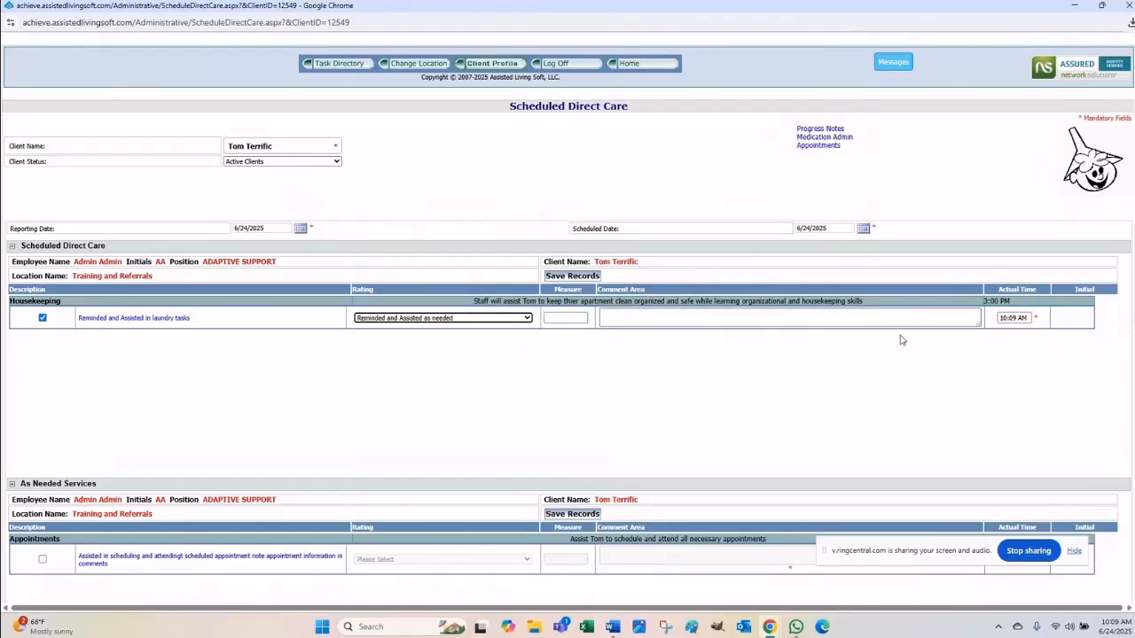
left_click(572, 276)
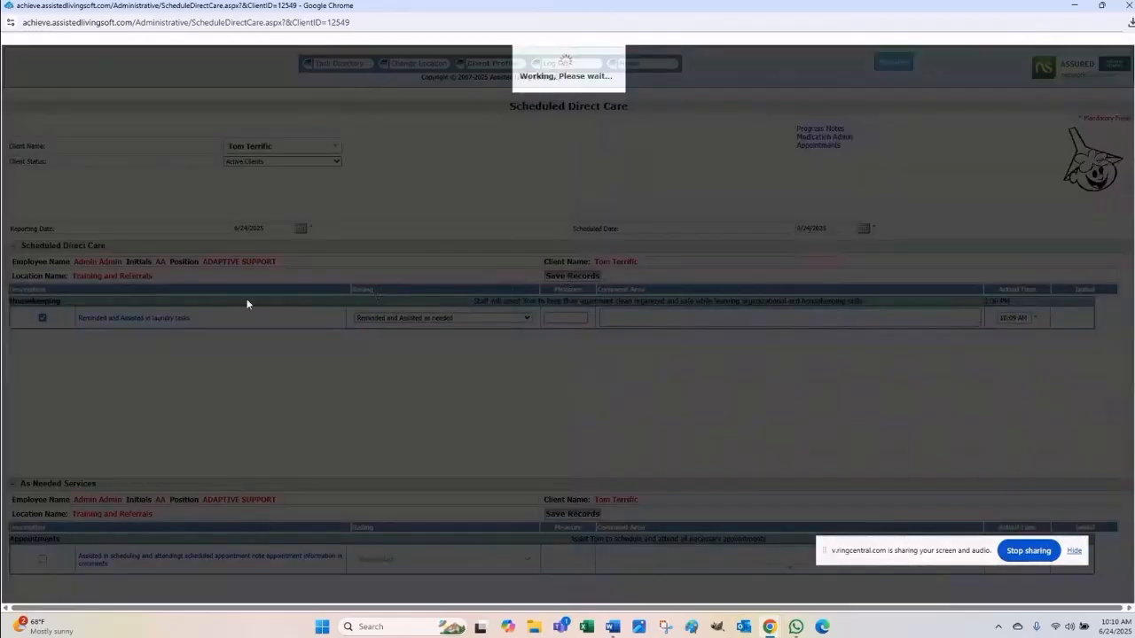
- Chart the as-needed Appointments task as Reminded and Assisted as needed with the comment "Set up apointment", and save the record
scroll(202, 353, "down", 3)
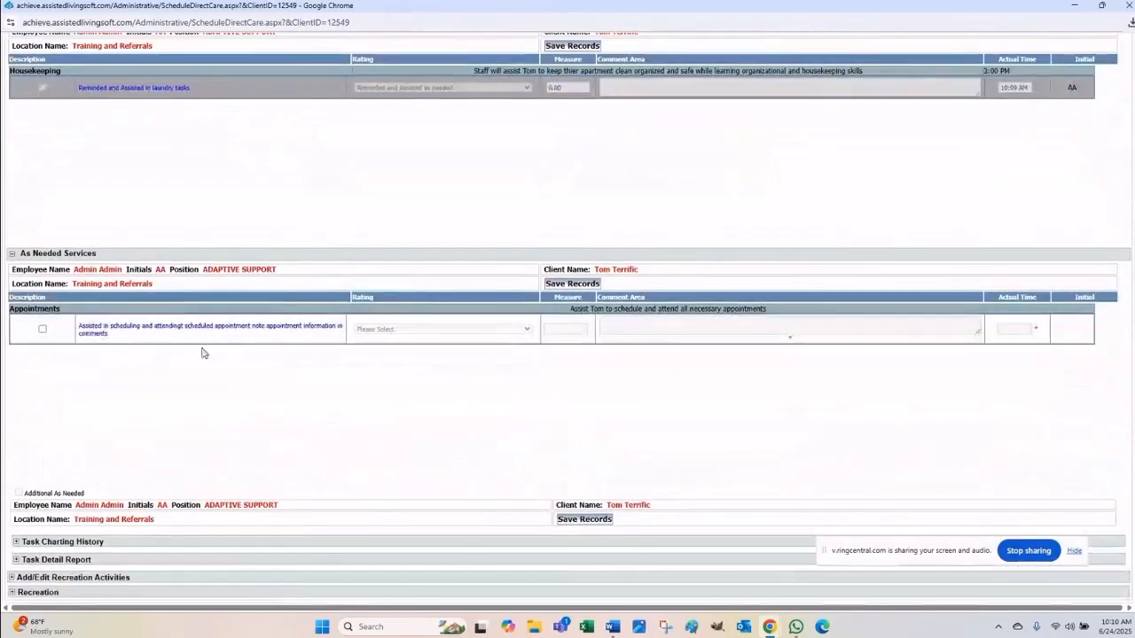
left_click(43, 331)
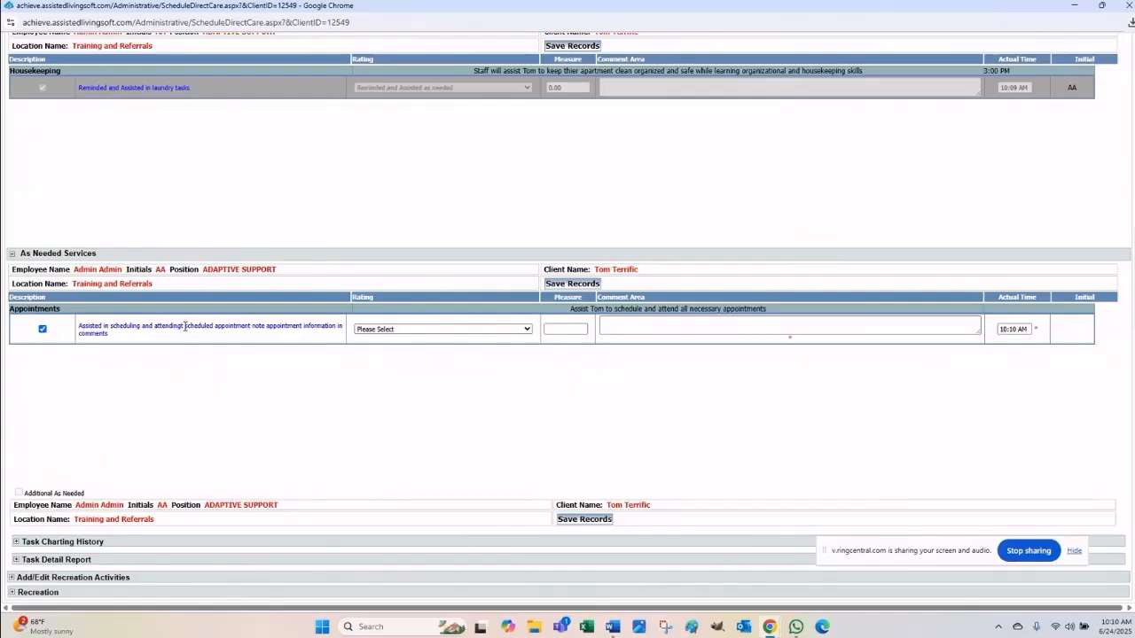
left_click(520, 333)
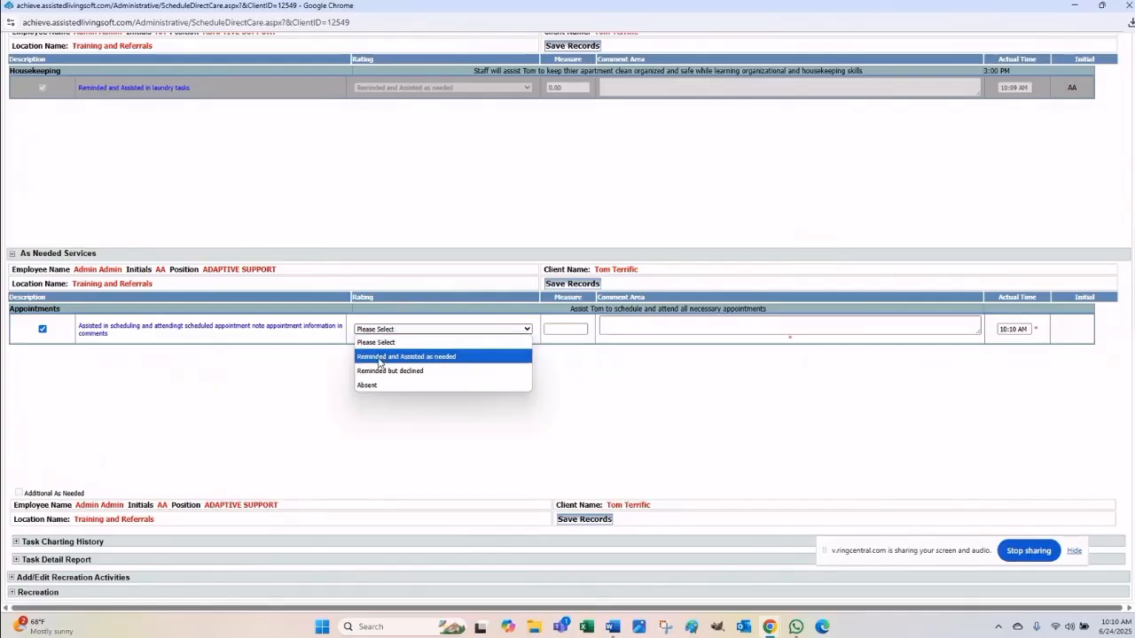
left_click(379, 356)
left_click(706, 330)
left_click(660, 330)
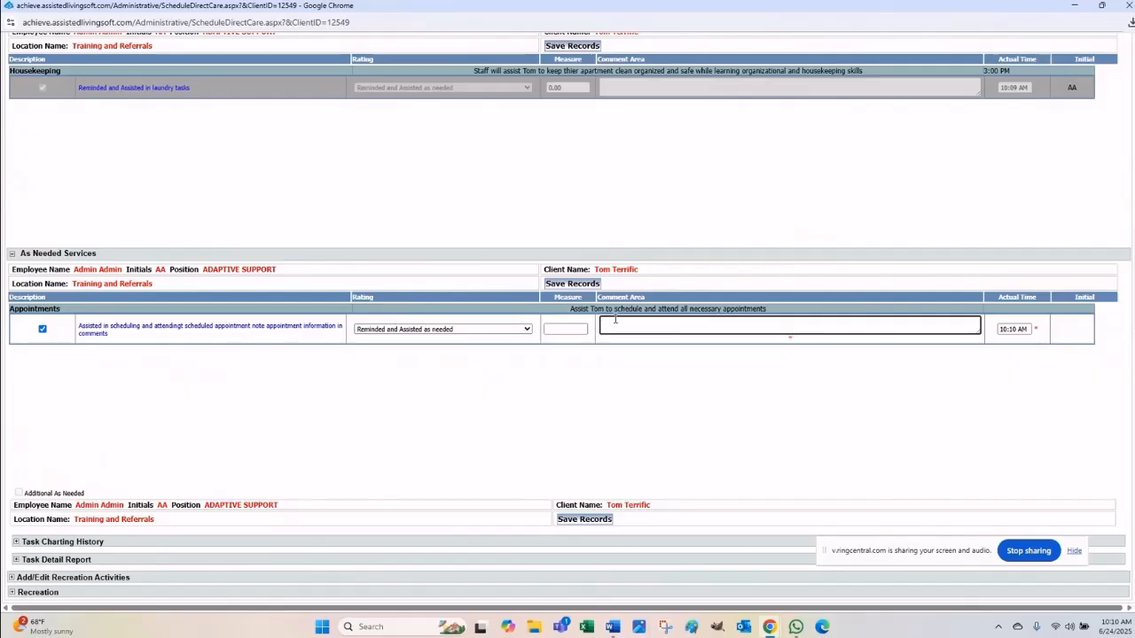
type("Set up apointmen")
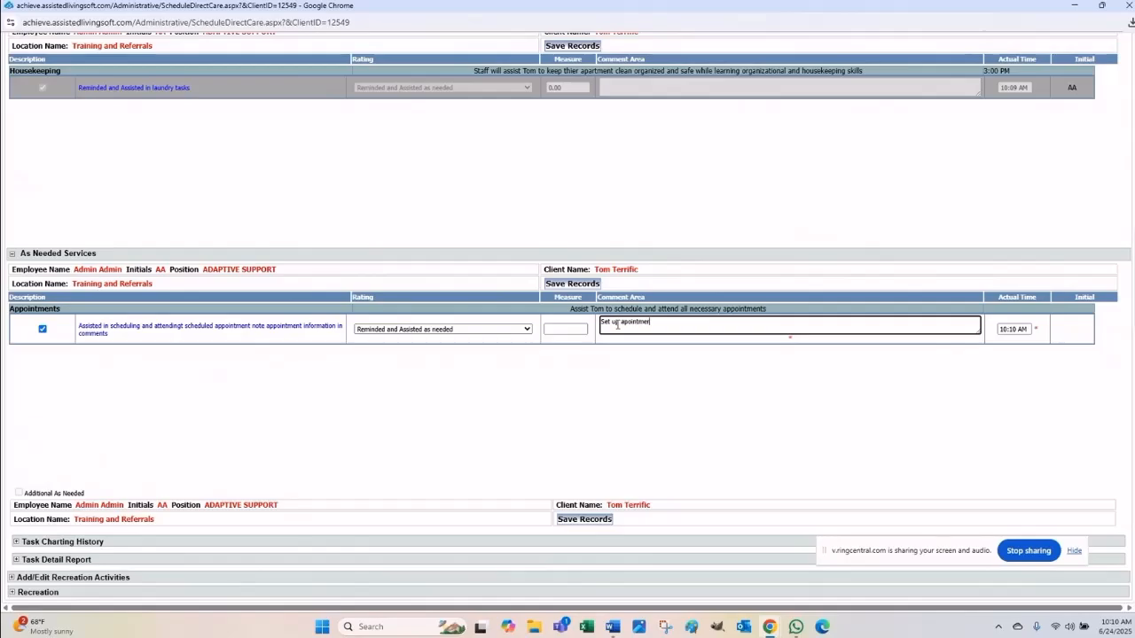
left_click(585, 519)
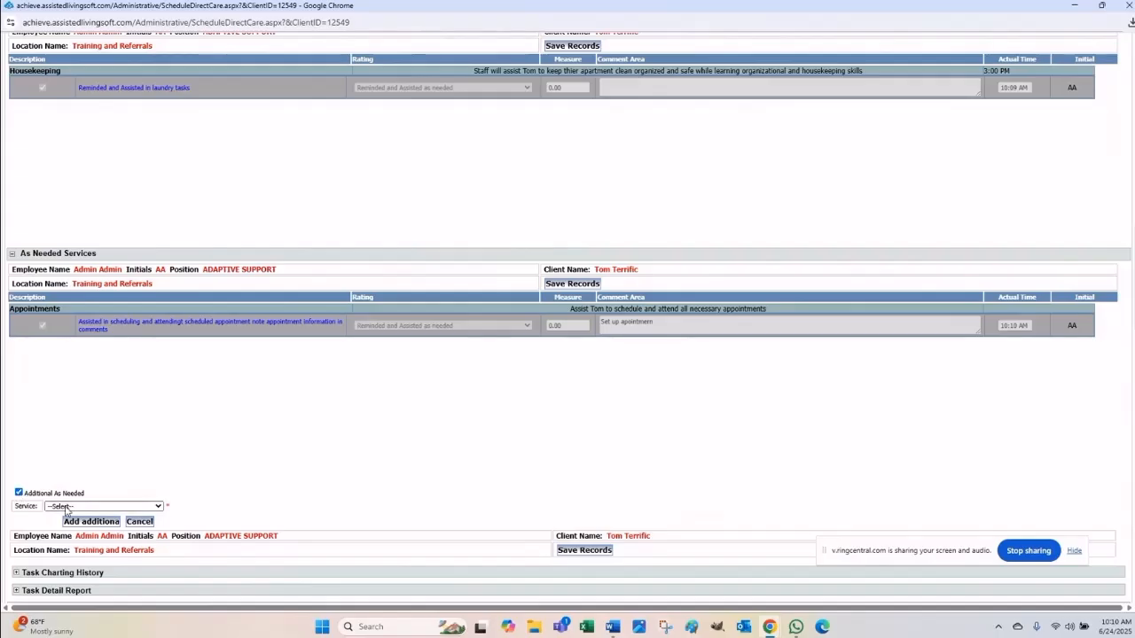
- Add an additional as-needed entry for the Appointments service
left_click(88, 506)
left_click(73, 534)
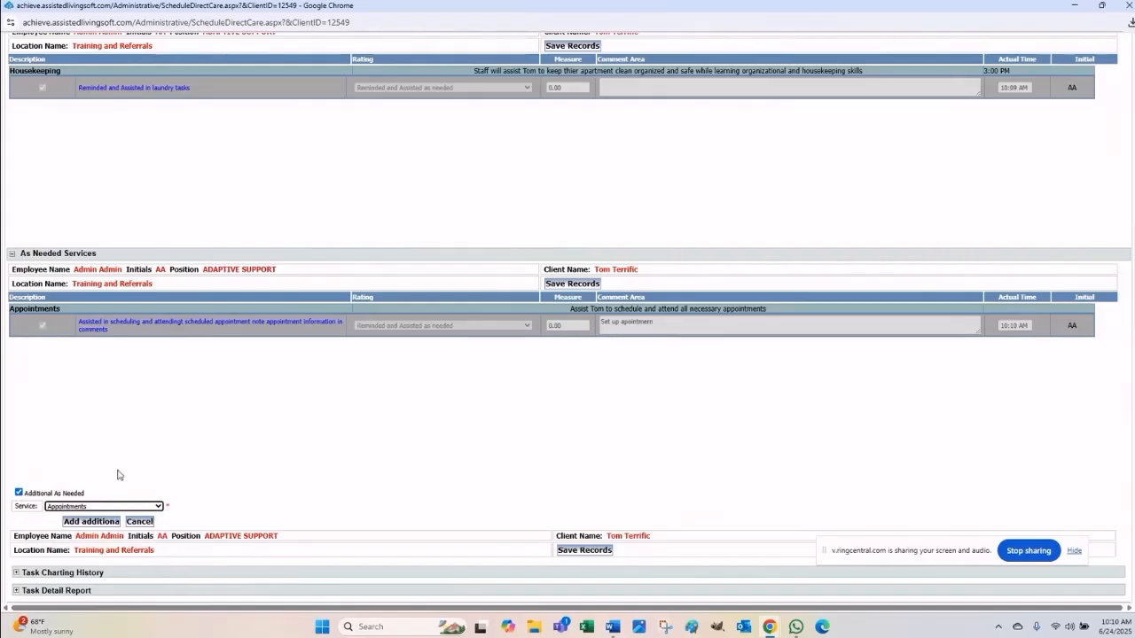
left_click(87, 522)
- Chart the additional Appointments entry as Reminded and Assisted as needed with the comment "dr 2", and save the record
left_click(42, 364)
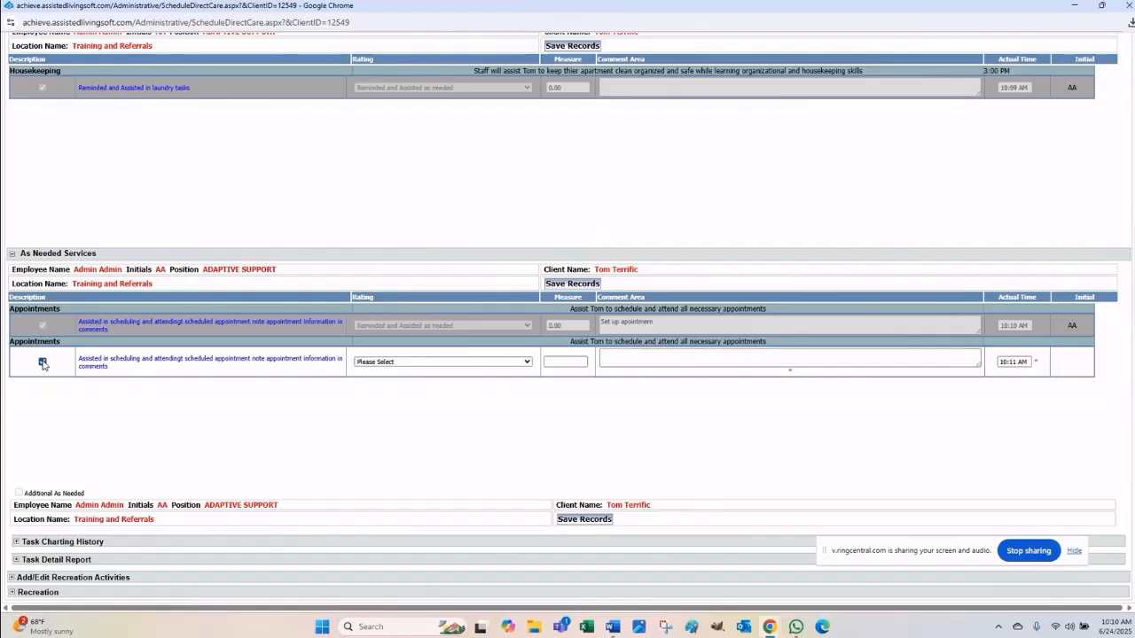
left_click(527, 364)
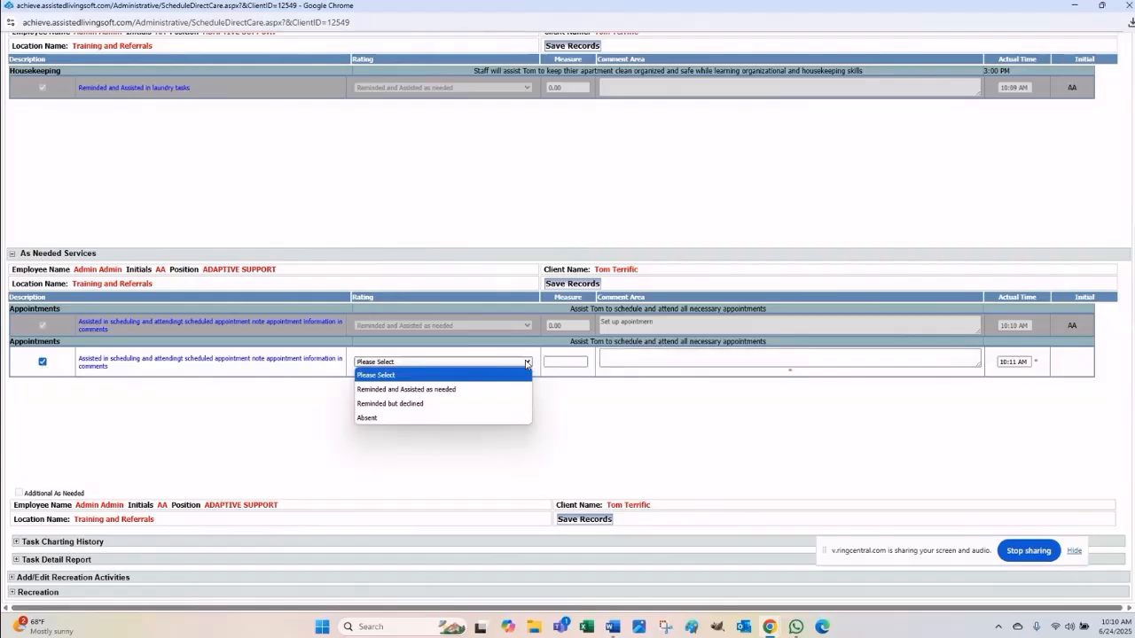
left_click(437, 392)
left_click(633, 360)
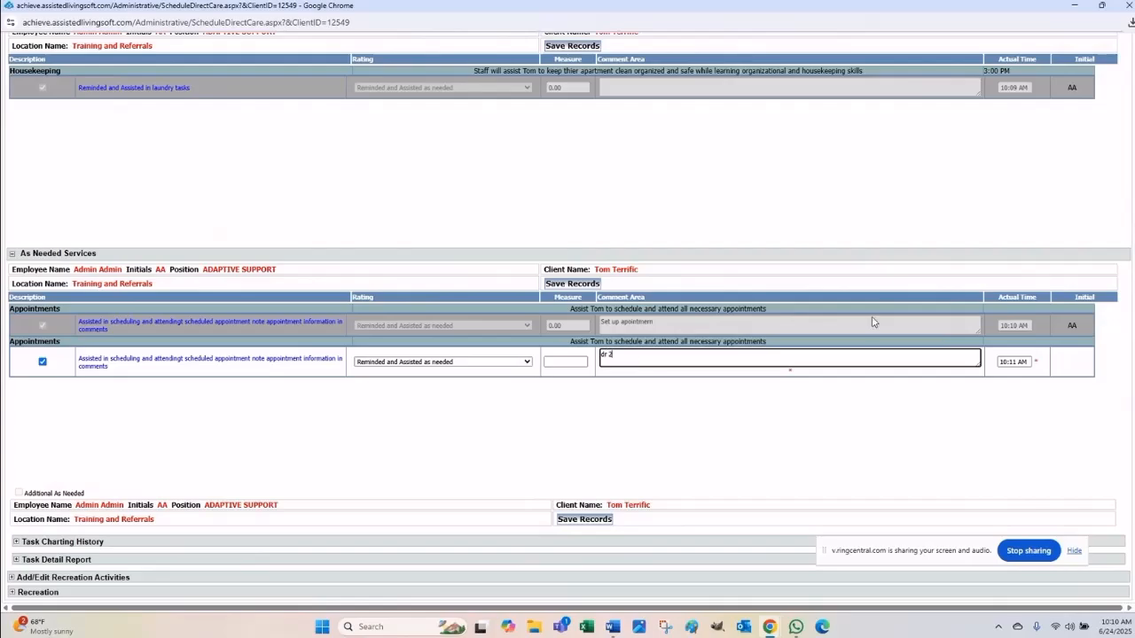
left_click(582, 520)
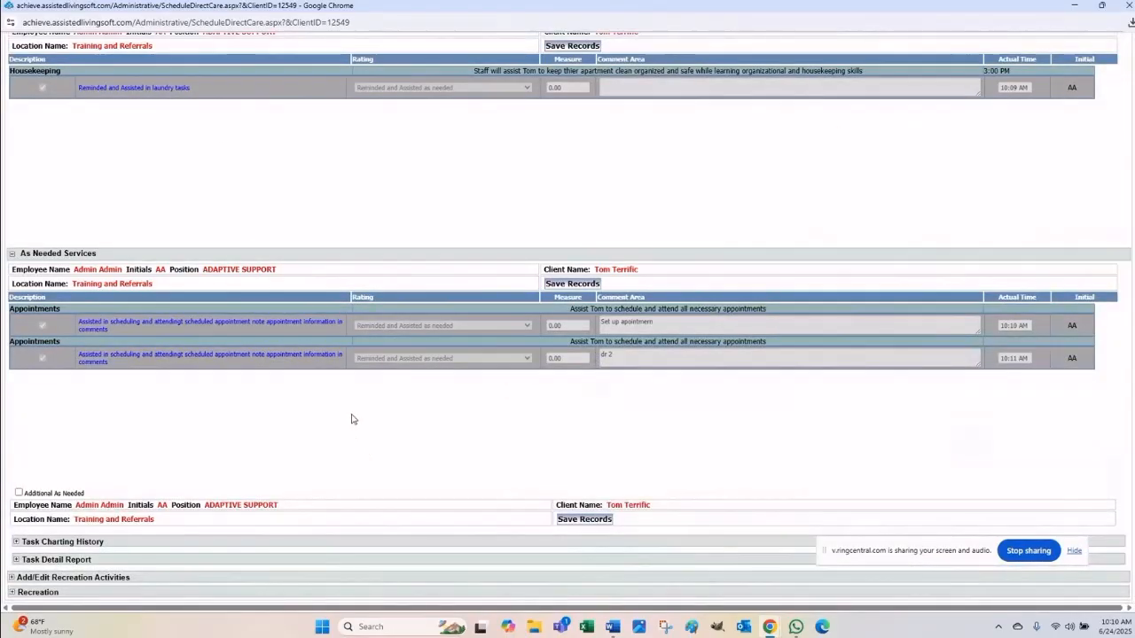
- Open the Task Detail Report options on the charting page
left_click(17, 561)
scroll(536, 403, "down", 1)
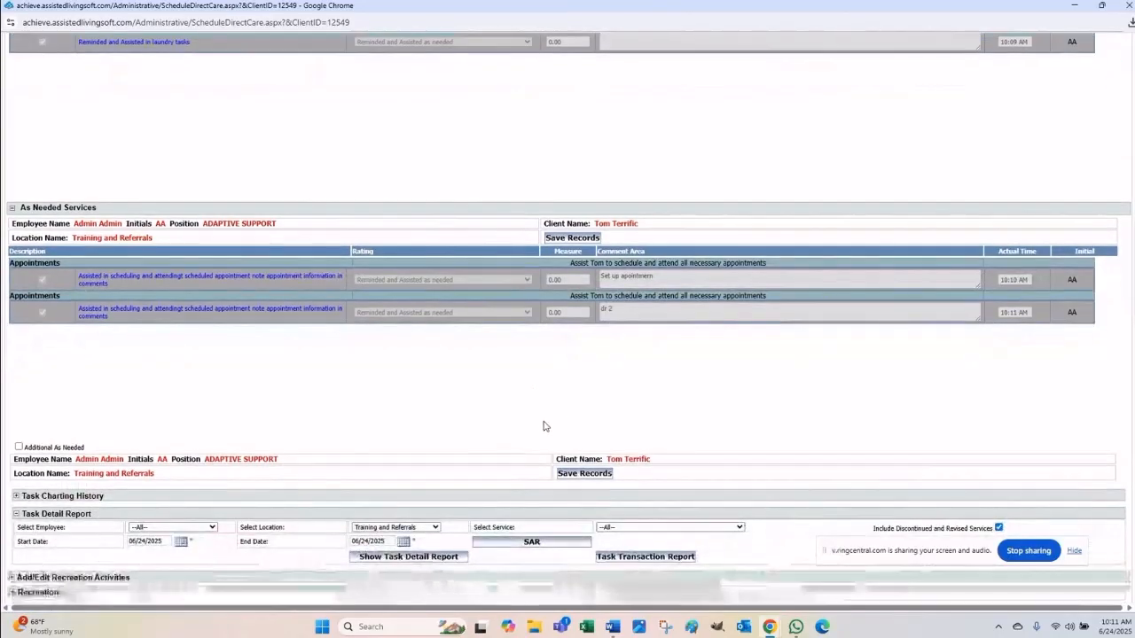